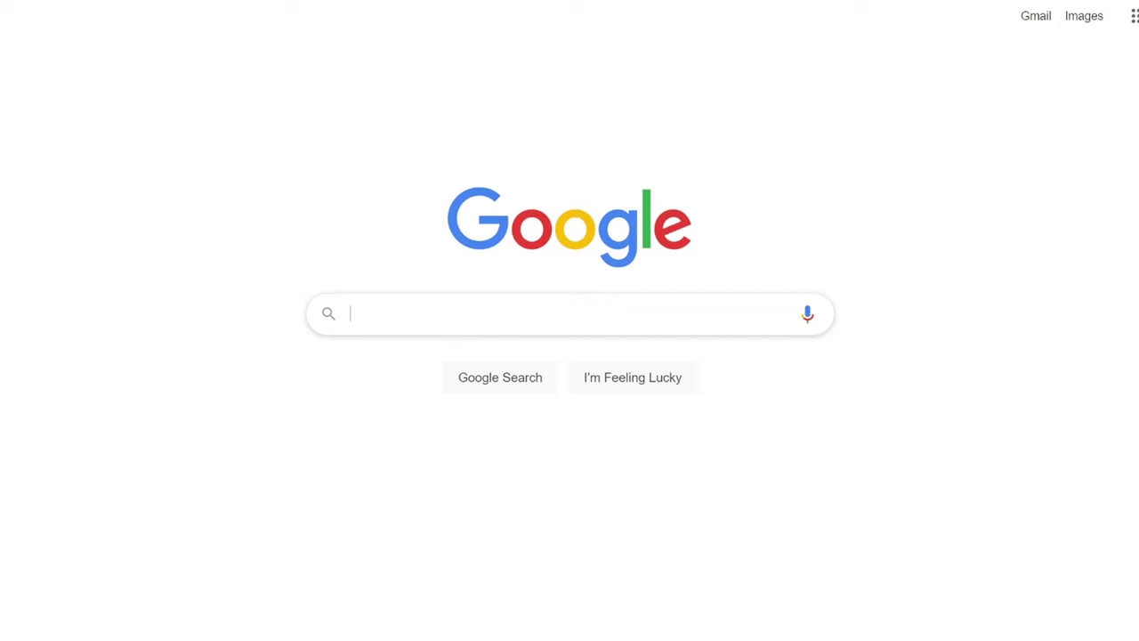
# Search Google for endeavouros.
pyautogui.click(601, 306)
pyautogui.write('endeavouros')
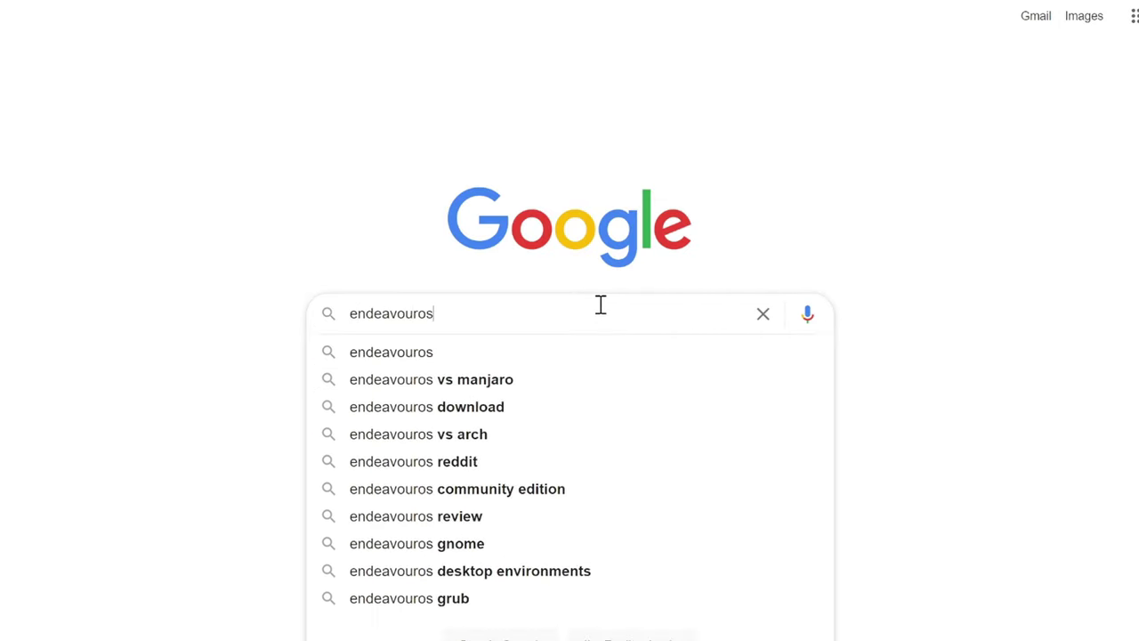
pyautogui.press('Return')
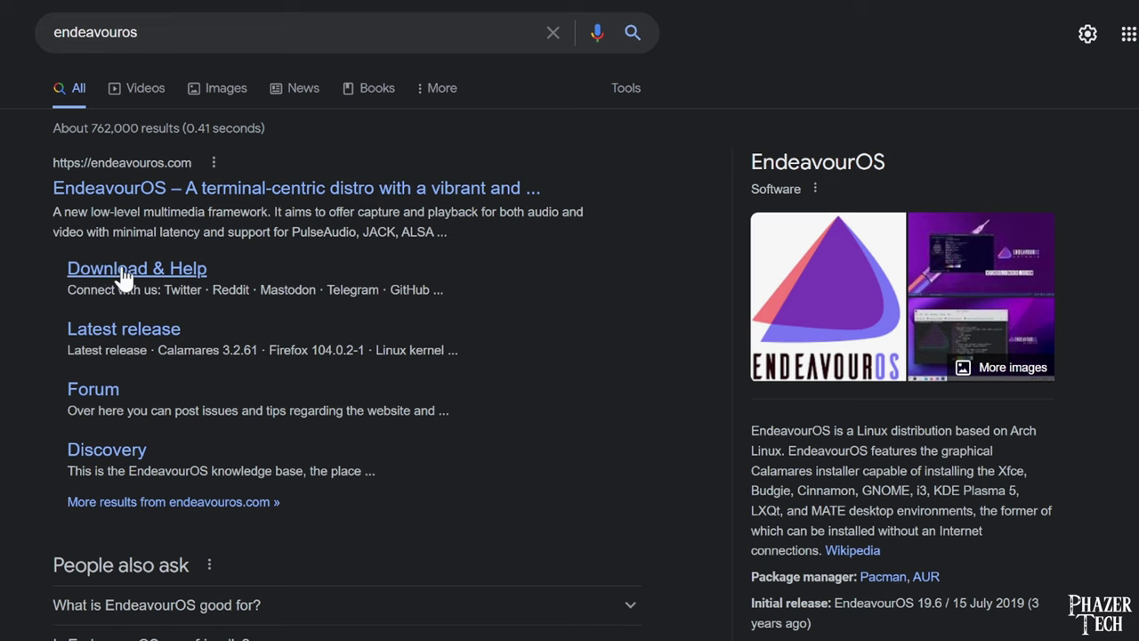
# Open the latest EndeavourOS release page and download it from the Github mirror.
pyautogui.click(123, 274)
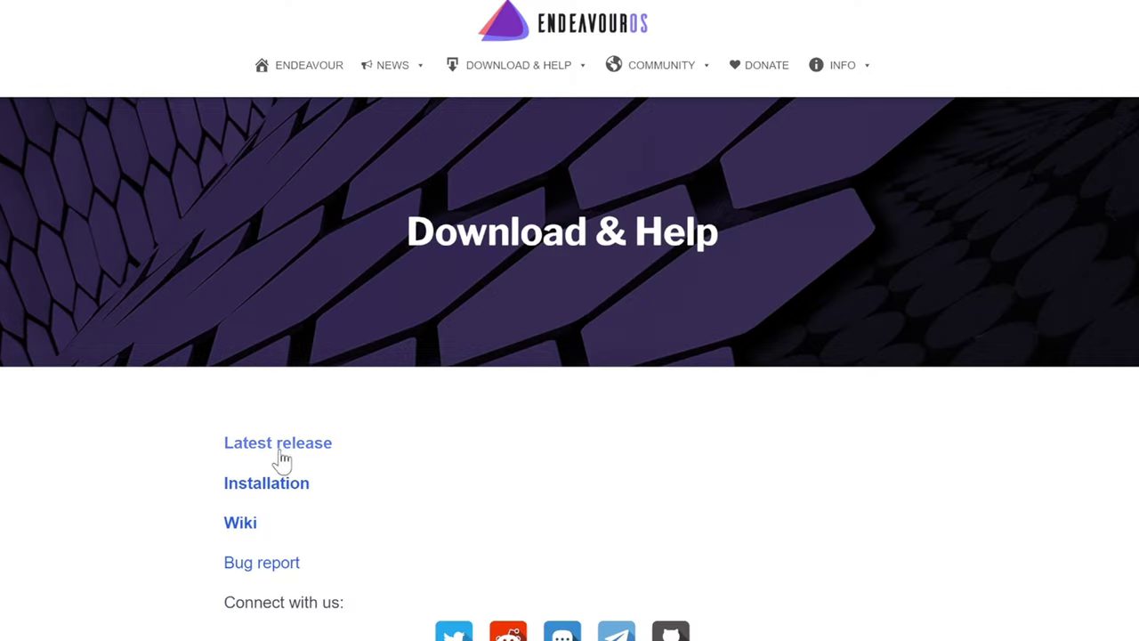
pyautogui.click(283, 457)
pyautogui.scroll(-5, 424, 440)
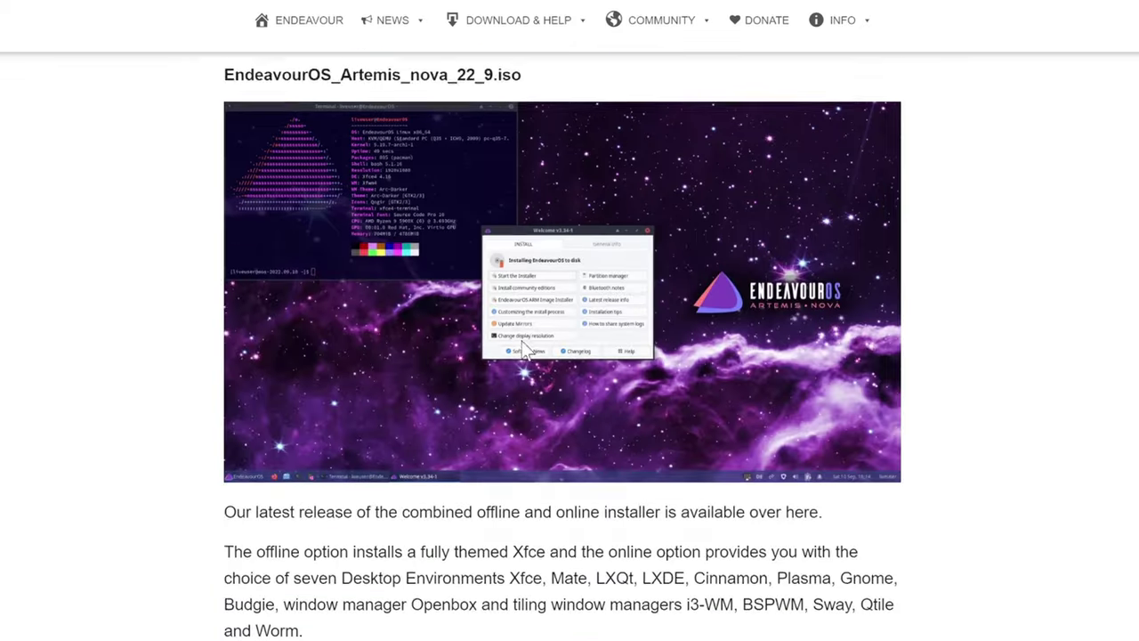
pyautogui.scroll(-20, 516, 297)
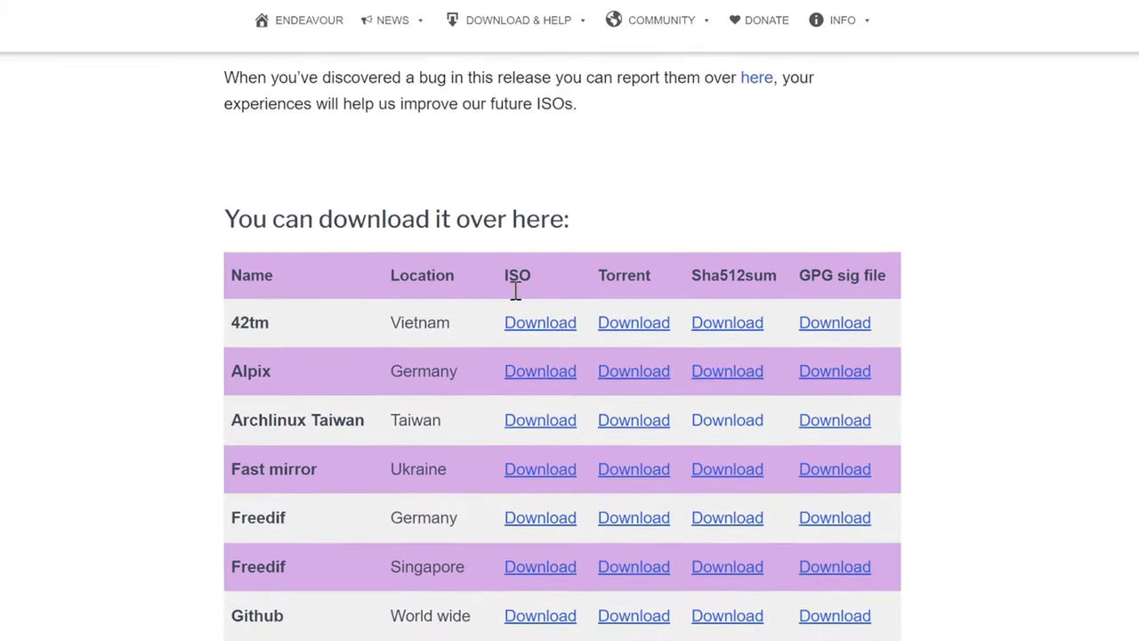
pyautogui.scroll(-5, 515, 293)
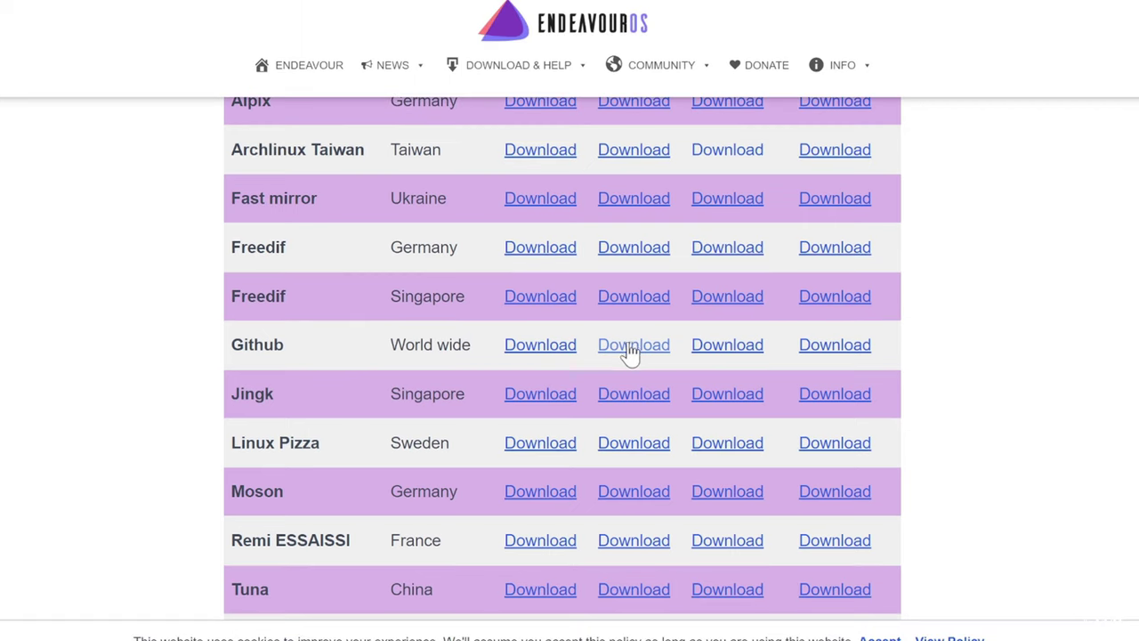
pyautogui.click(631, 349)
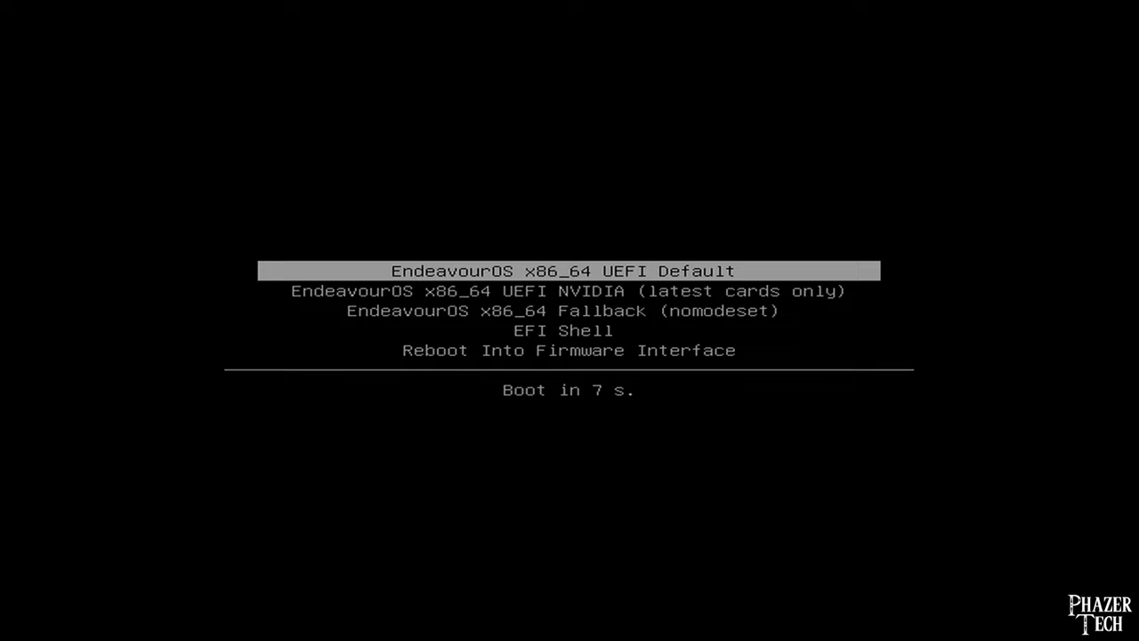
# Select the UEFI Default boot entry so the live session boots.
pyautogui.press('Down')
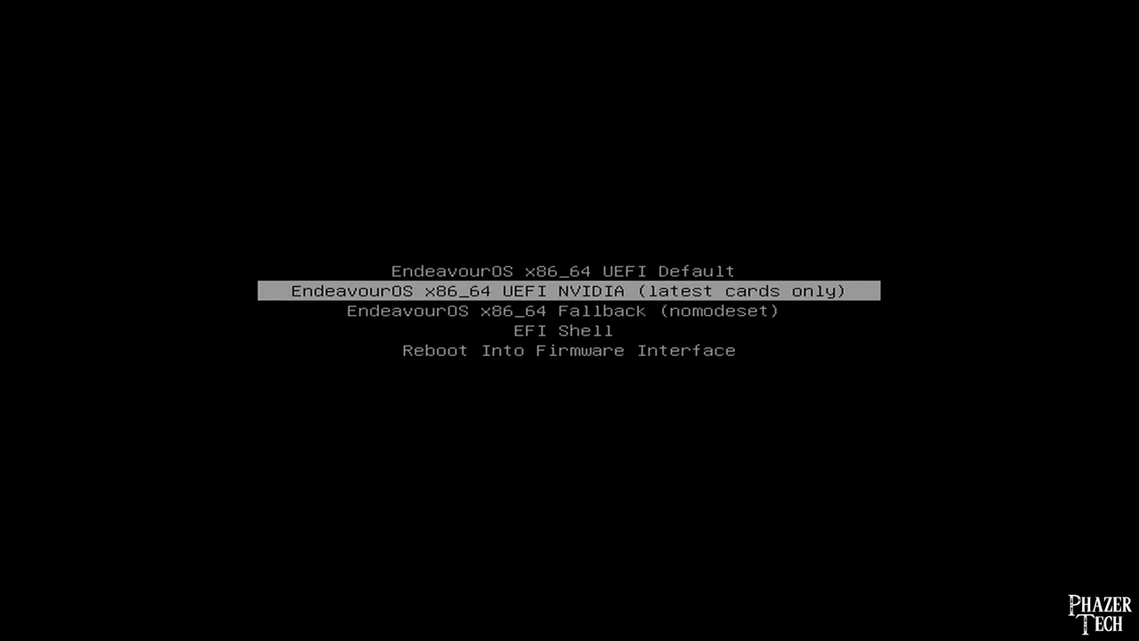
pyautogui.press('Up')
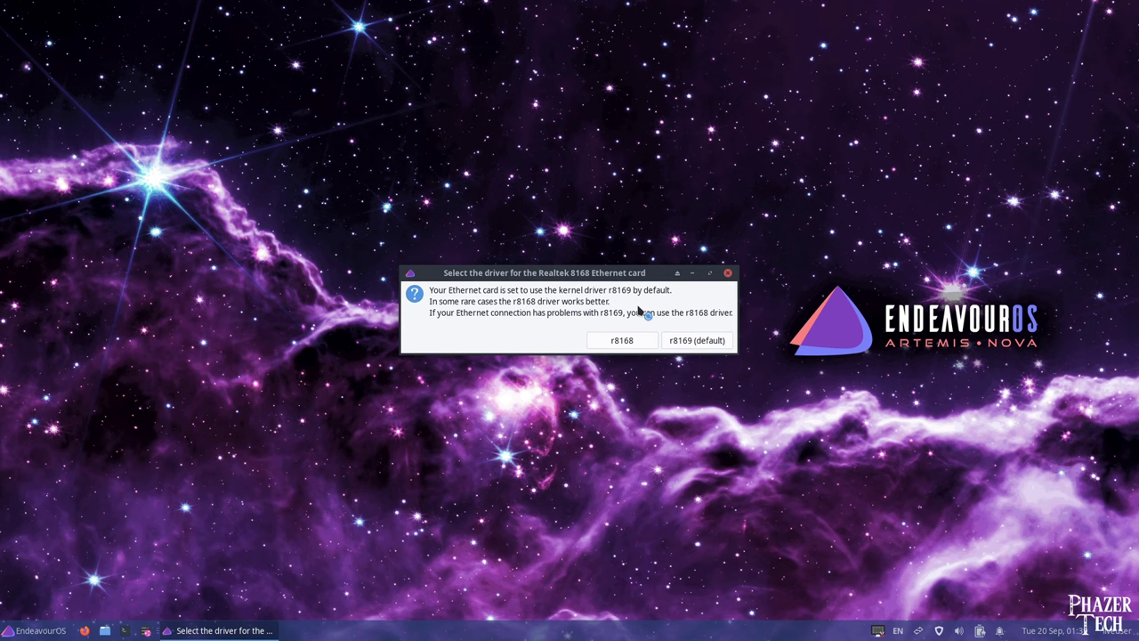
# Keep the r8169 Ethernet driver, start the installer and pick the Online installation method.
pyautogui.click(725, 340)
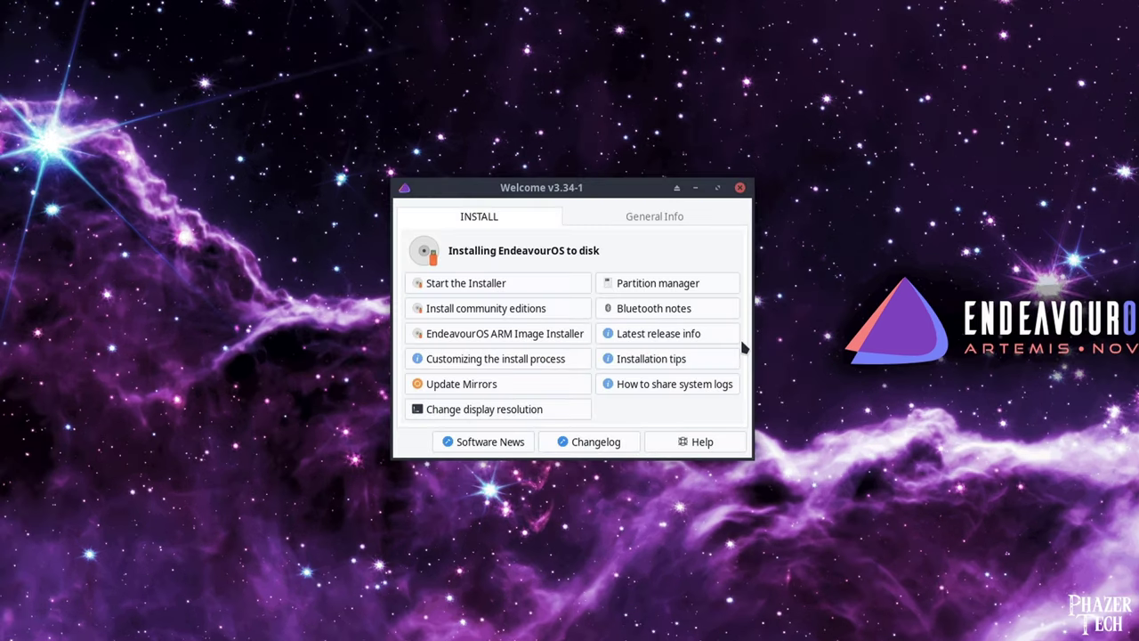
pyautogui.click(503, 290)
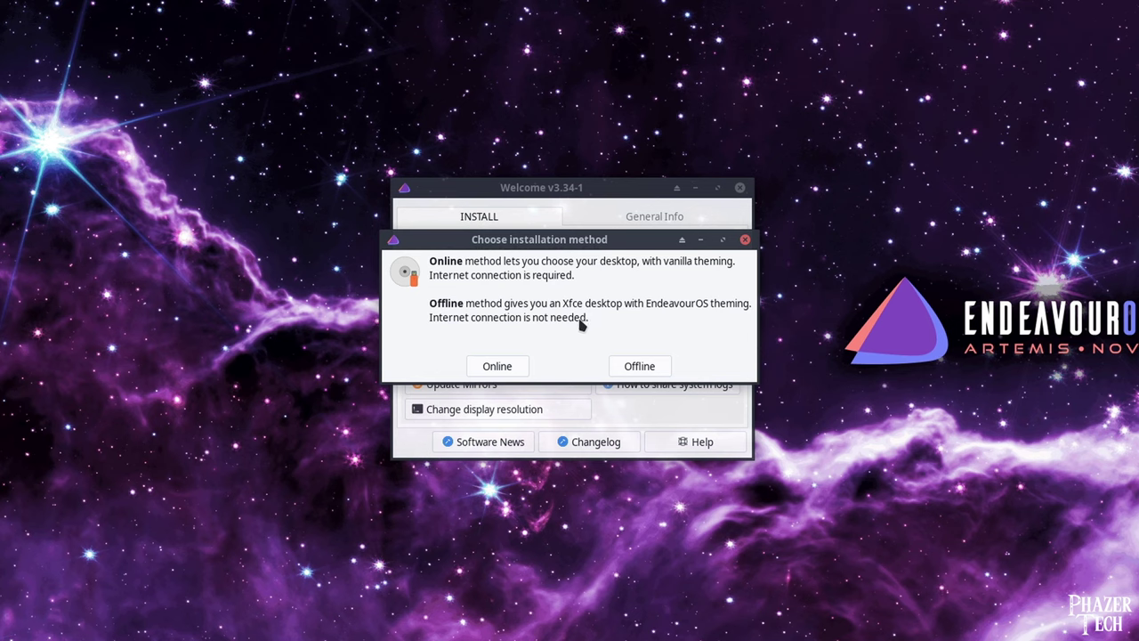
pyautogui.click(496, 367)
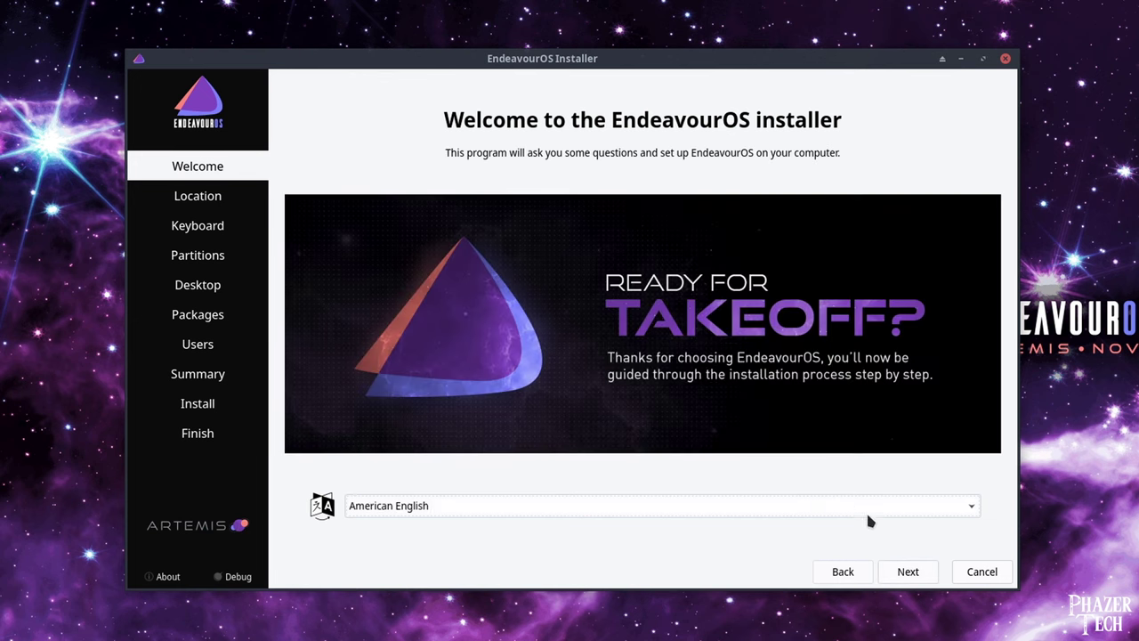
# Accept American English, the Los Angeles timezone and the English (US) keyboard.
pyautogui.click(910, 573)
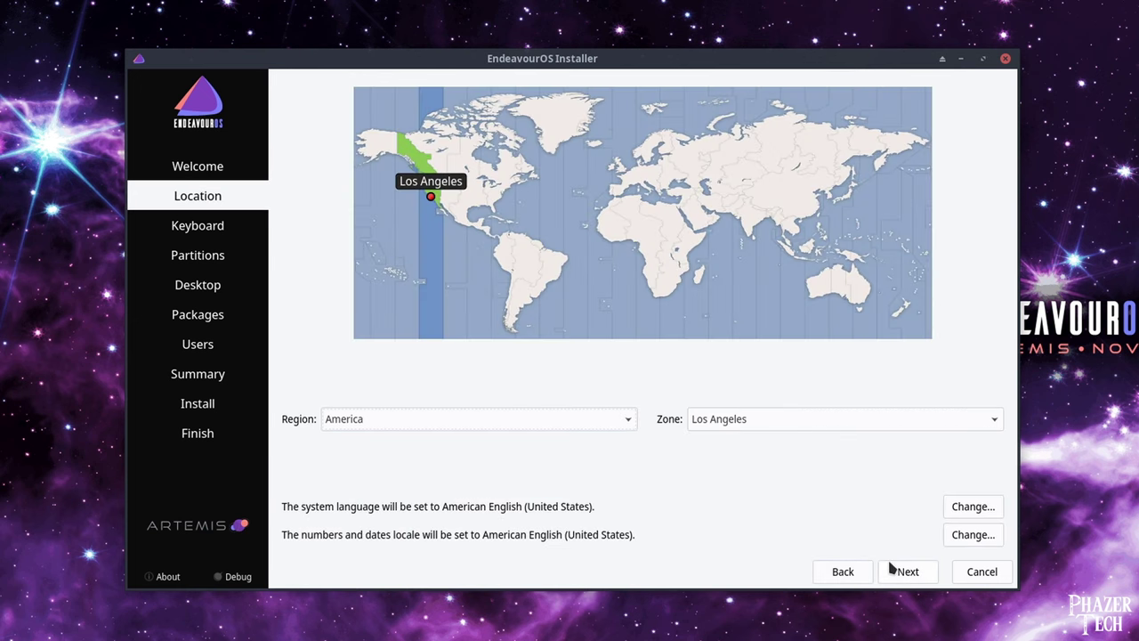
pyautogui.click(897, 571)
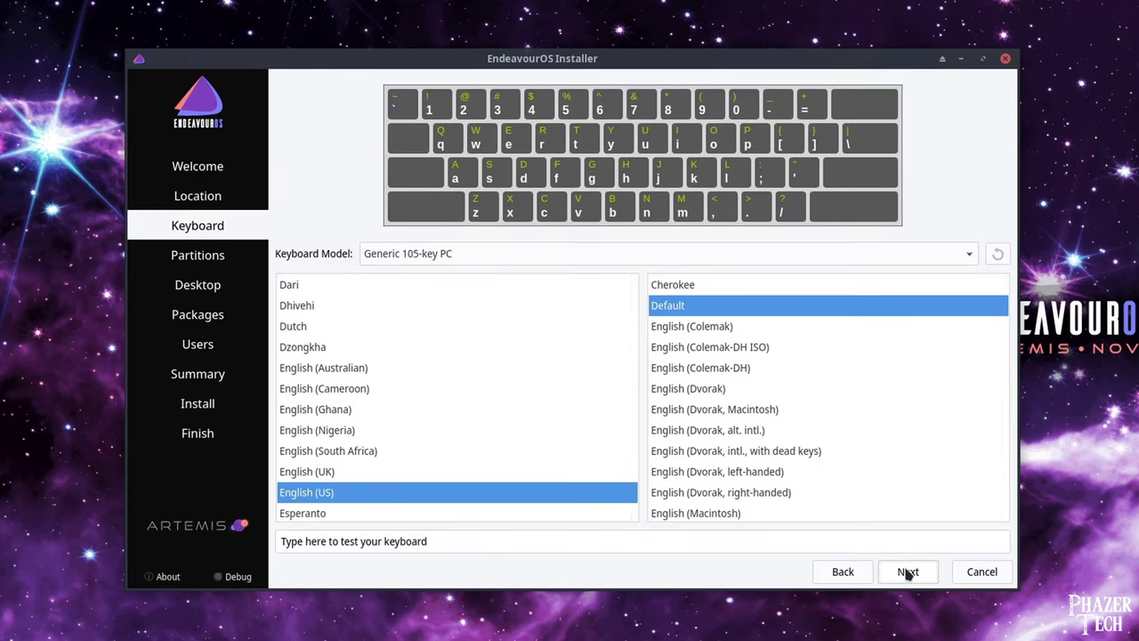
pyautogui.click(908, 574)
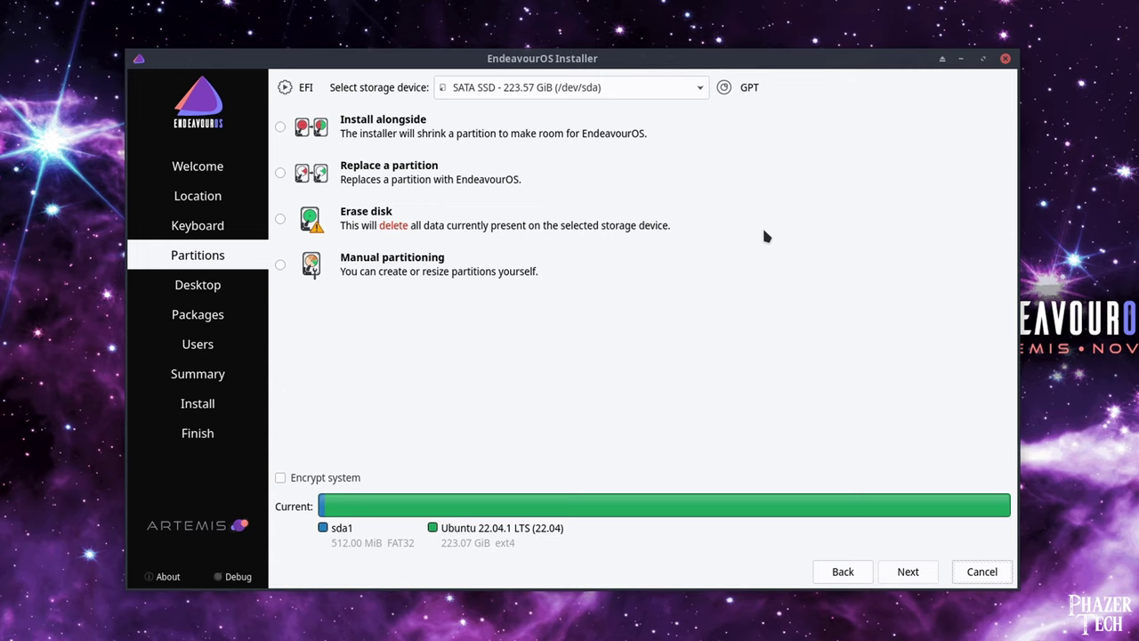
# Pick the 223.57 GiB SATA SSD as install target and choose Erase disk.
pyautogui.click(661, 87)
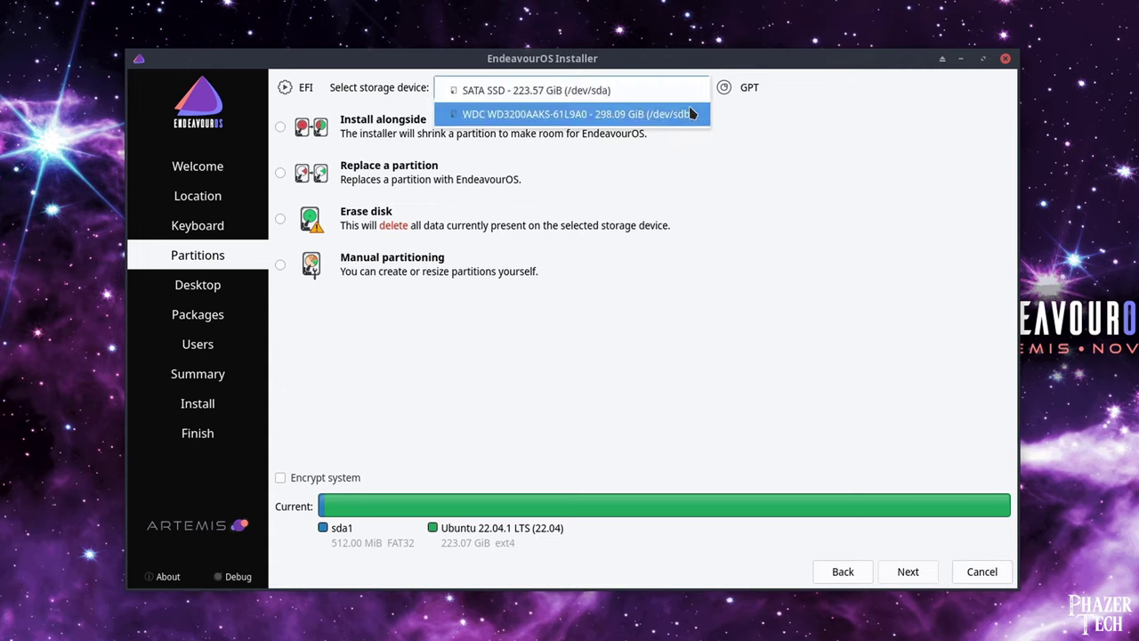
pyautogui.click(677, 93)
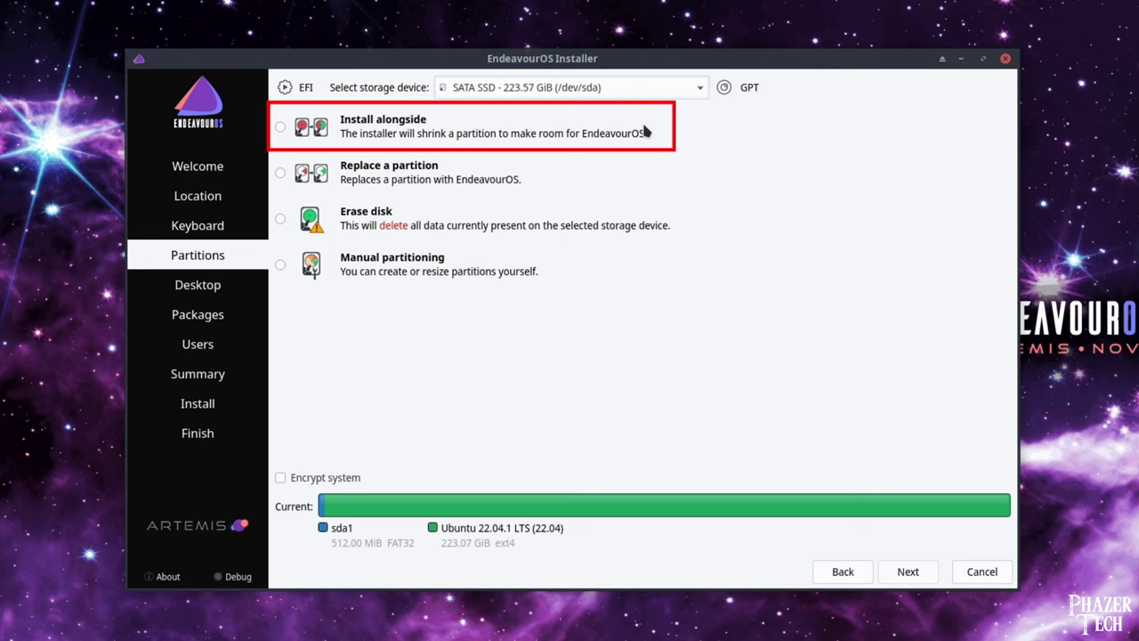
pyautogui.click(378, 227)
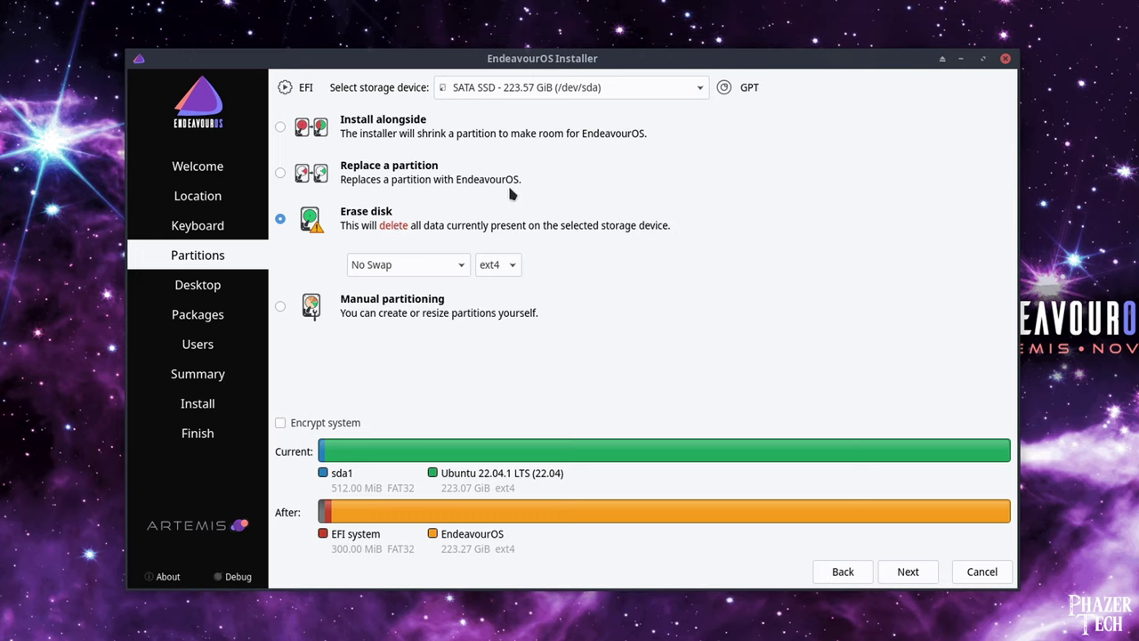
# Choose Swap to file and keep ext4 as the filesystem for the erased disk.
pyautogui.click(450, 264)
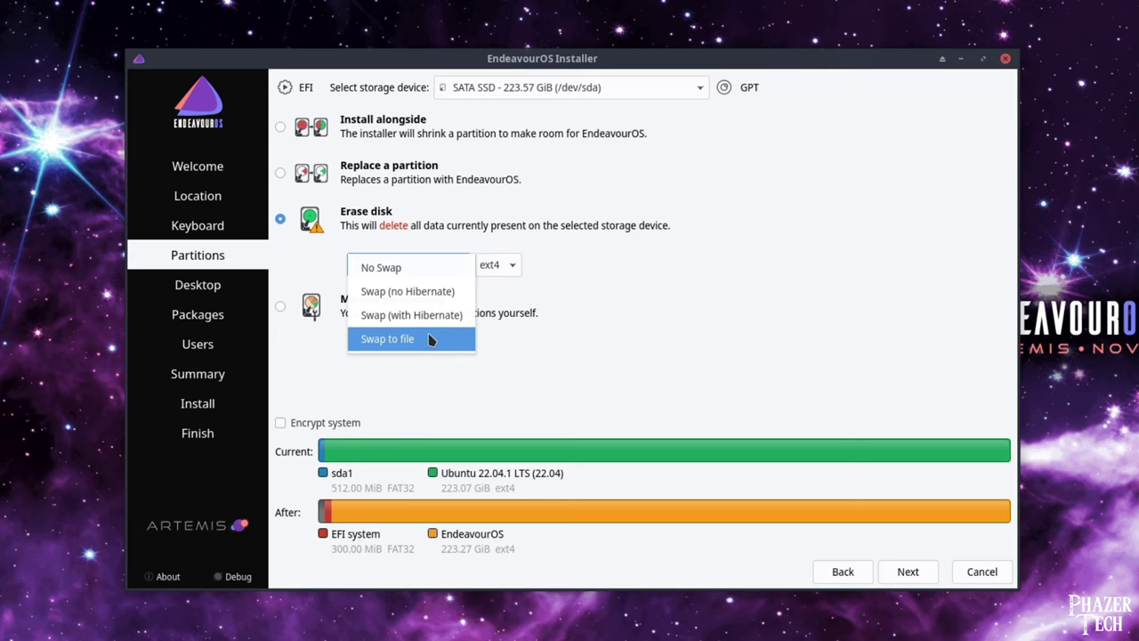
pyautogui.click(449, 346)
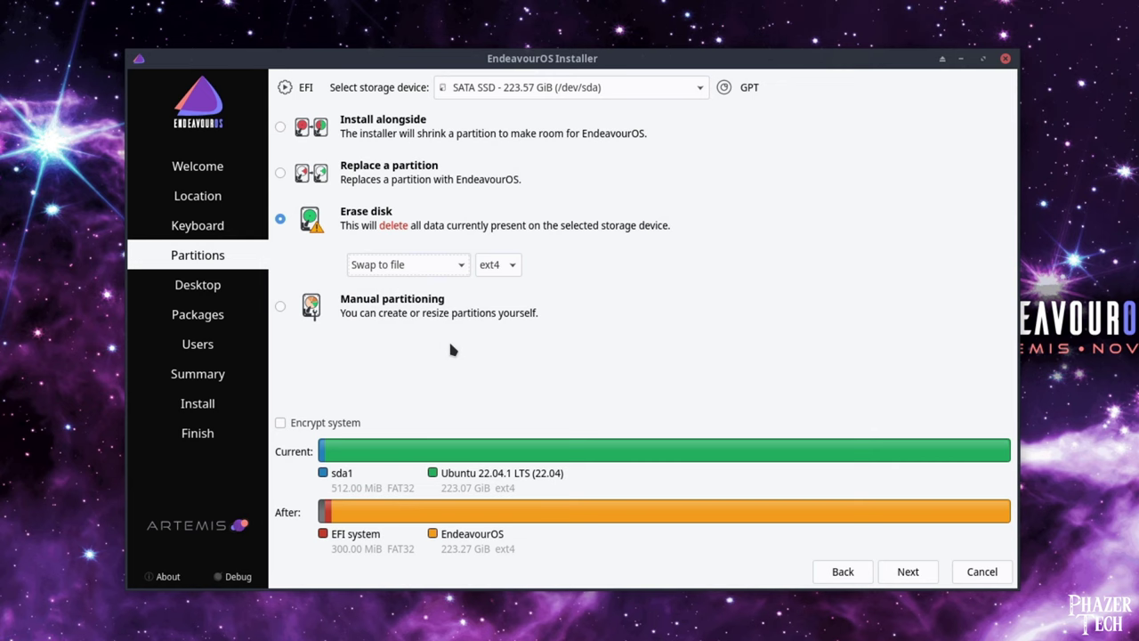
pyautogui.click(511, 264)
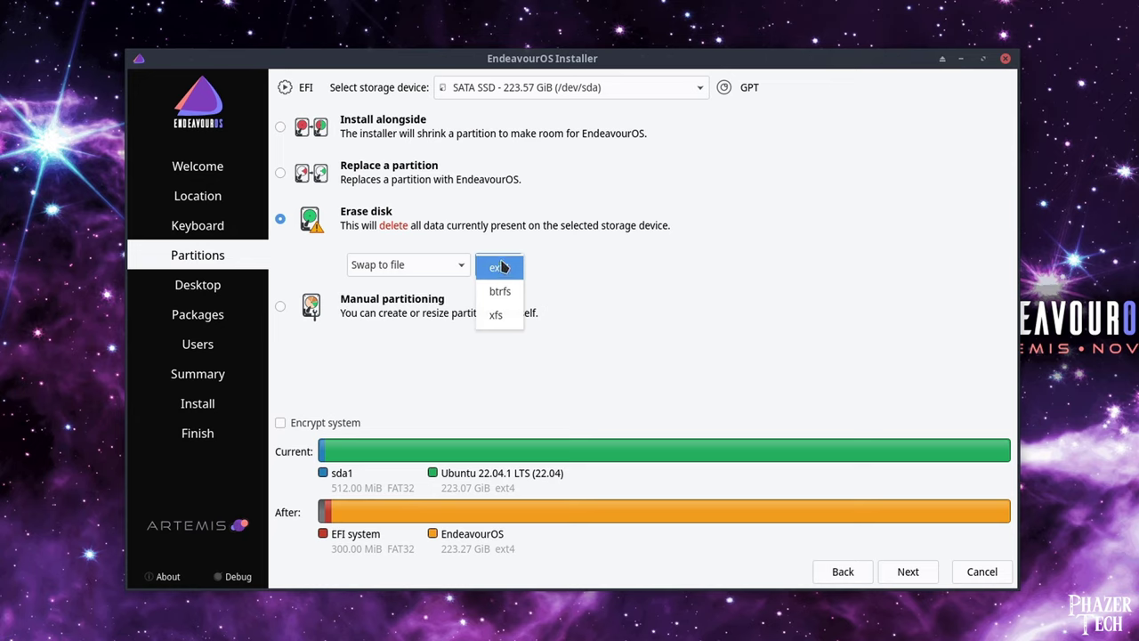
pyautogui.click(506, 276)
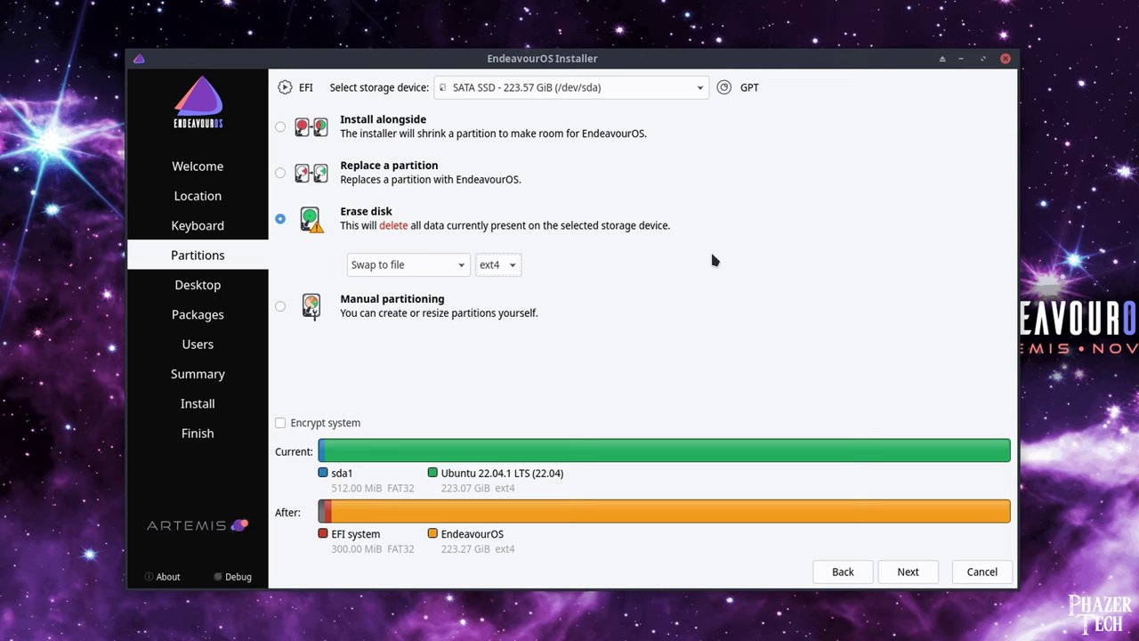
# Confirm the partitions, select Plasma KDE as the desktop, and continue to Packages.
pyautogui.click(919, 574)
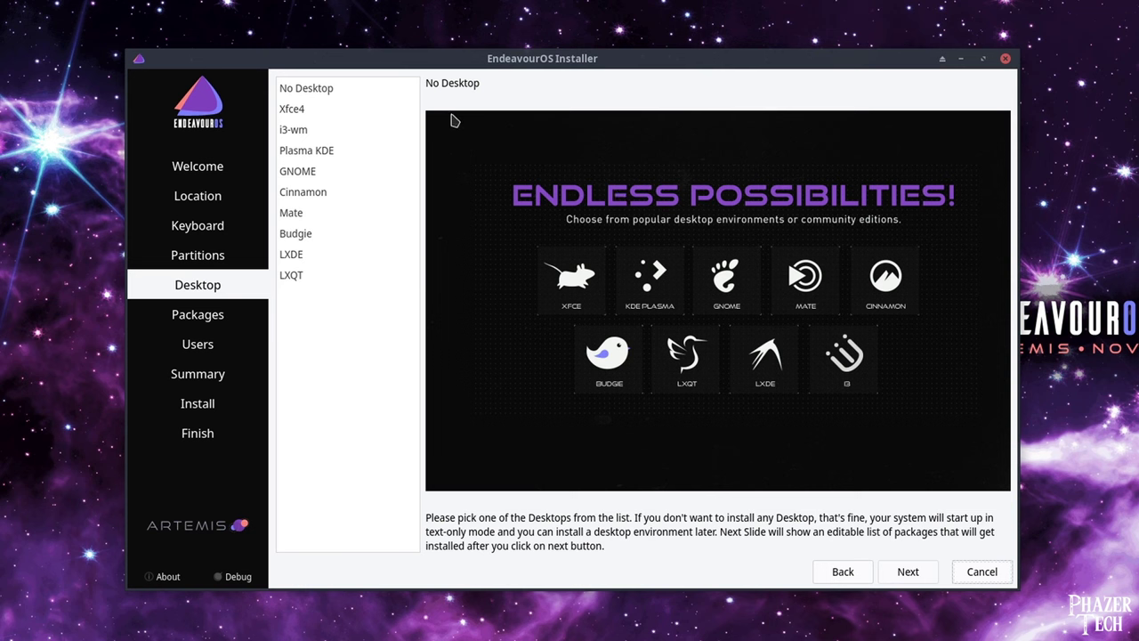
pyautogui.click(394, 151)
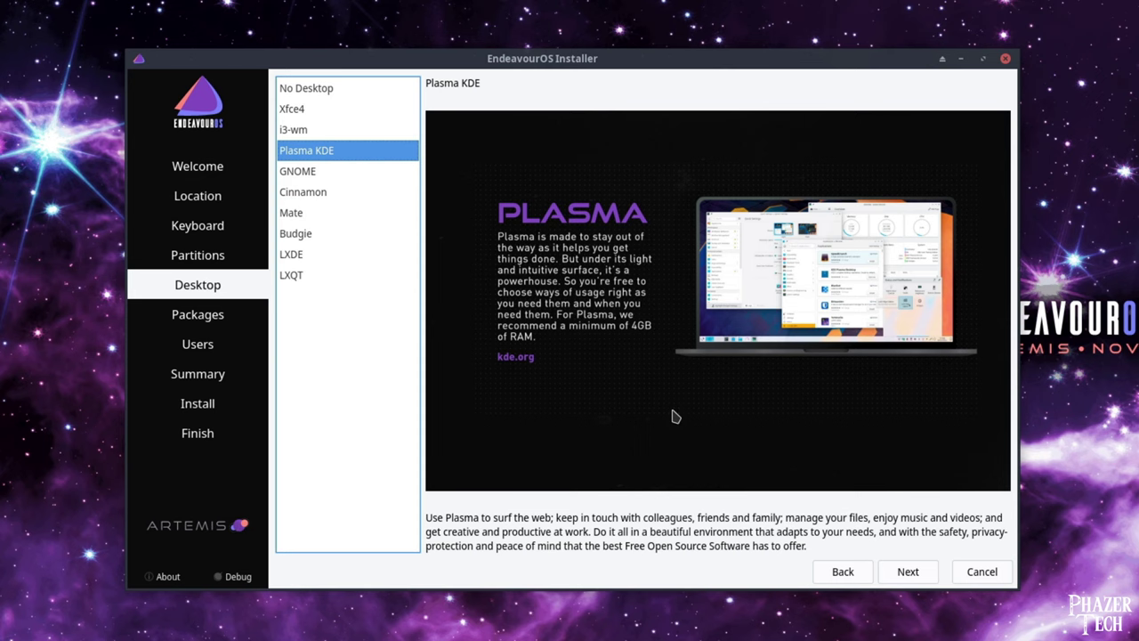
pyautogui.click(907, 572)
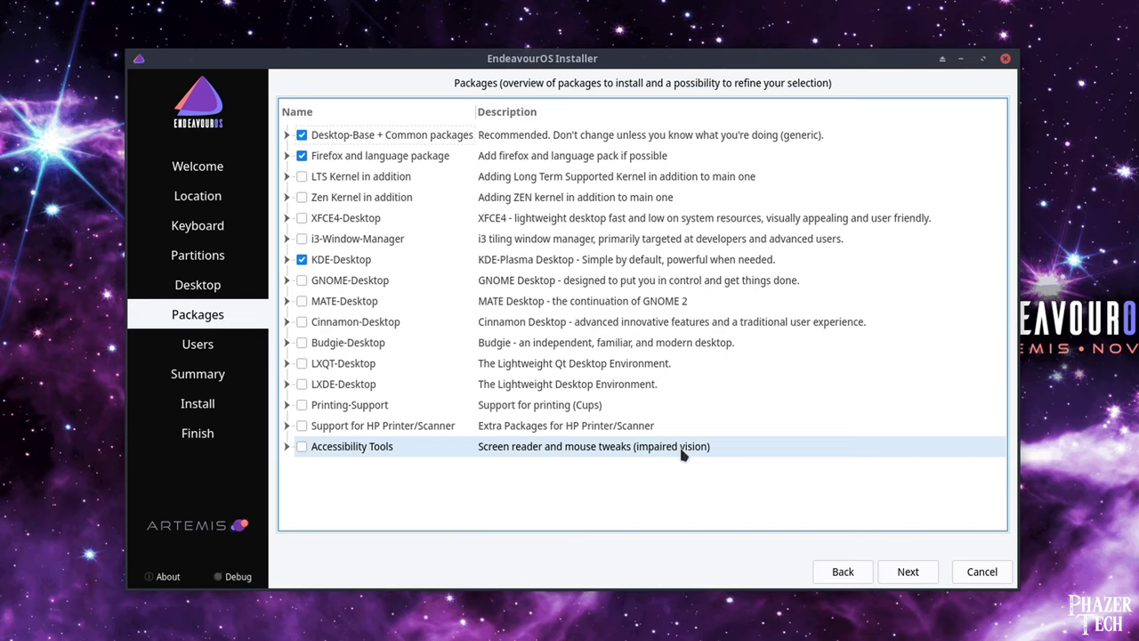
# On the Users page, enter the user's full name and the account password twice.
pyautogui.click(909, 574)
pyautogui.click(345, 111)
pyautogui.write('Joh')
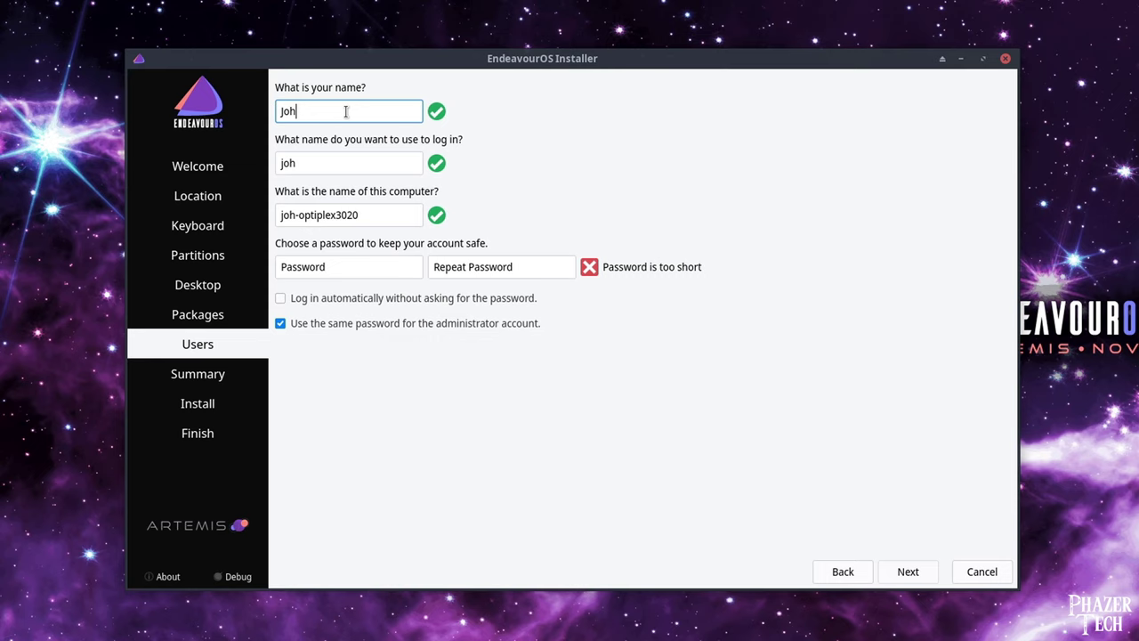
pyautogui.write('n')
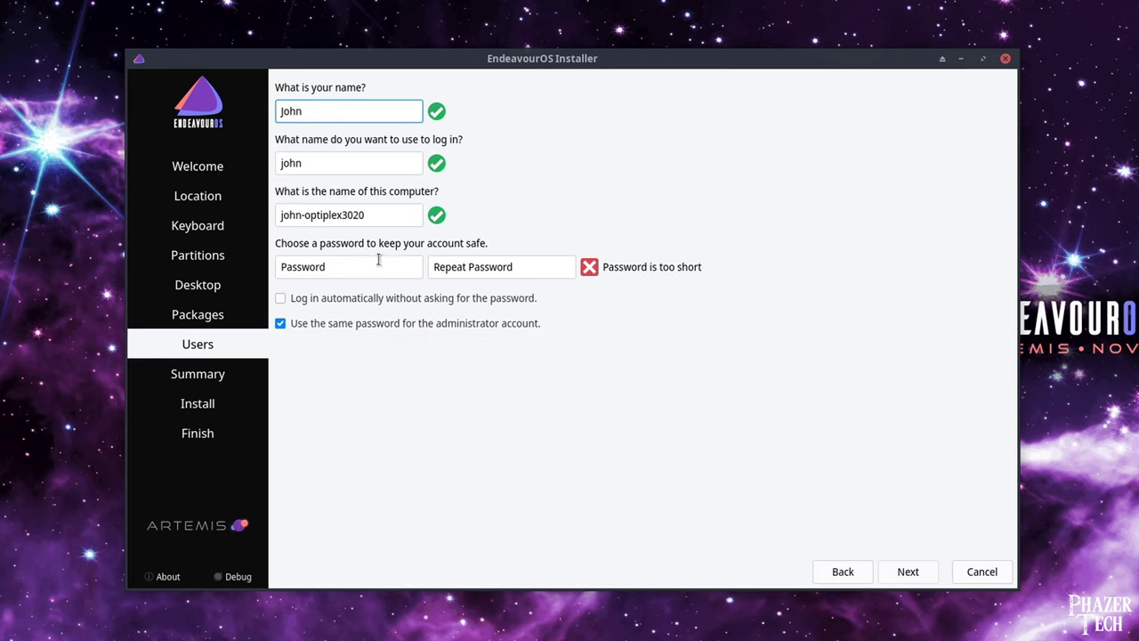
pyautogui.click(379, 259)
pyautogui.write('password')
pyautogui.press('Tab')
pyautogui.write('password')
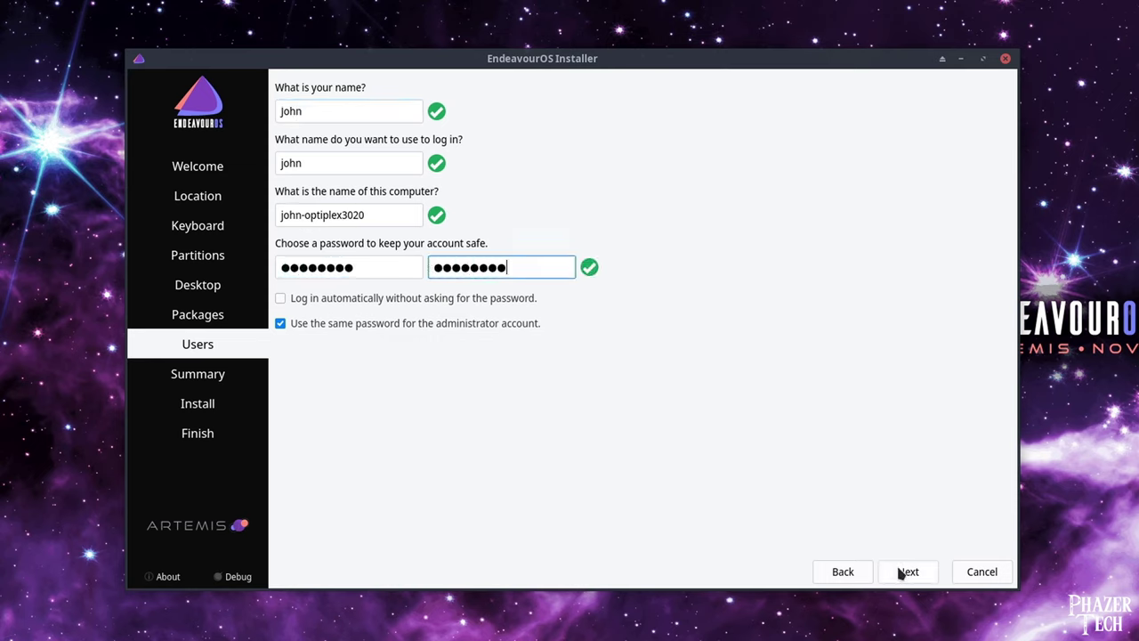
# Install EndeavourOS onto the disk, restart when done, and log in with the account password.
pyautogui.click(903, 574)
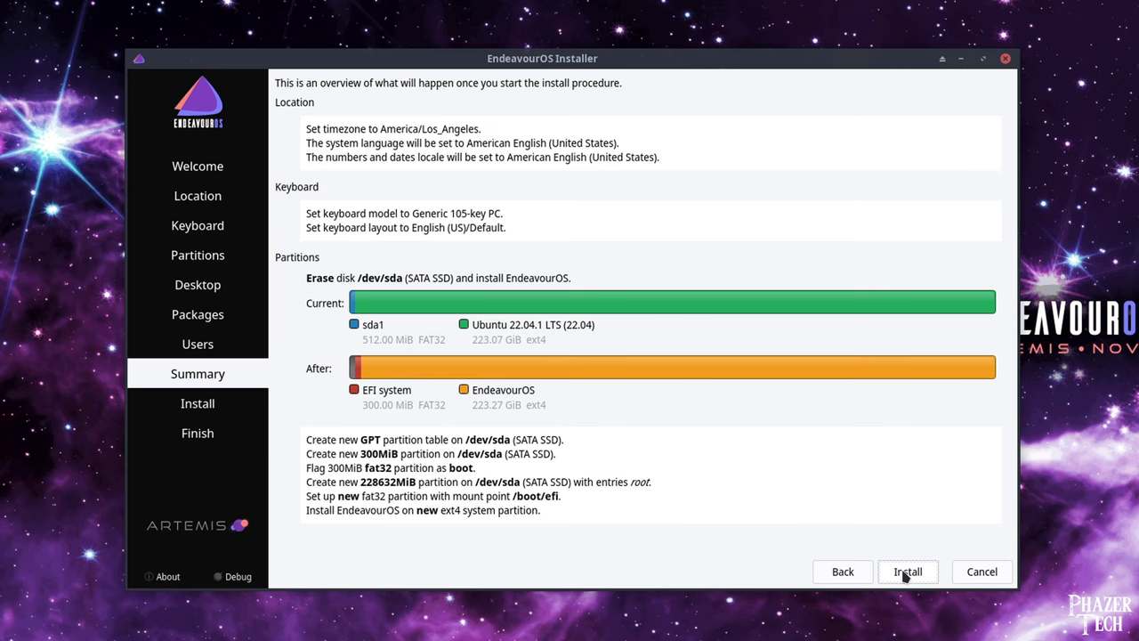
pyautogui.click(906, 574)
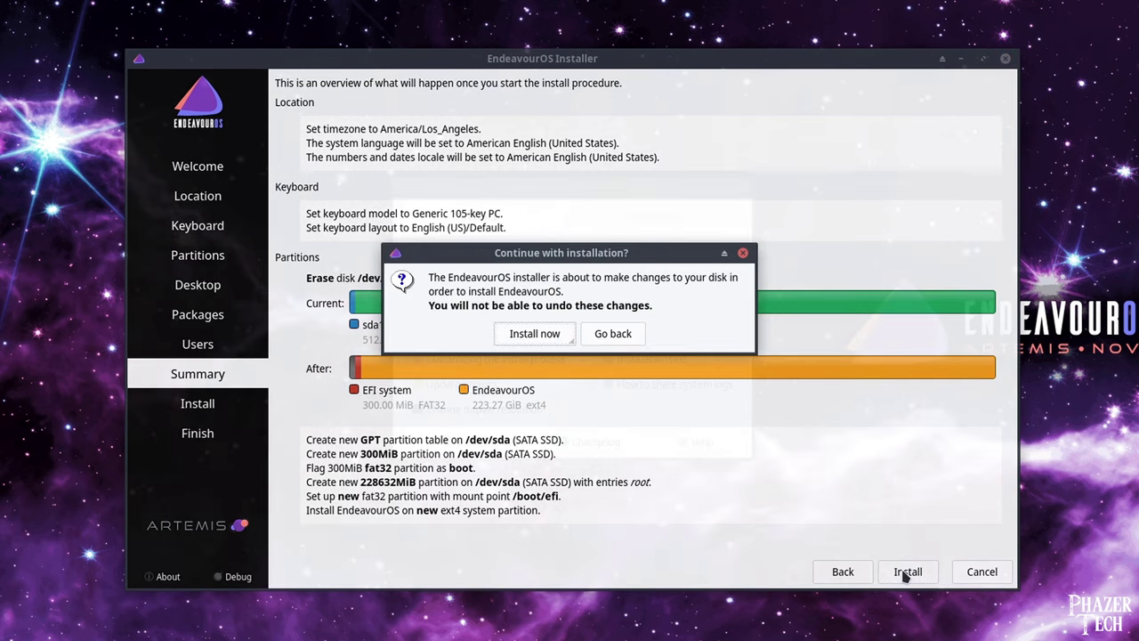
pyautogui.click(537, 335)
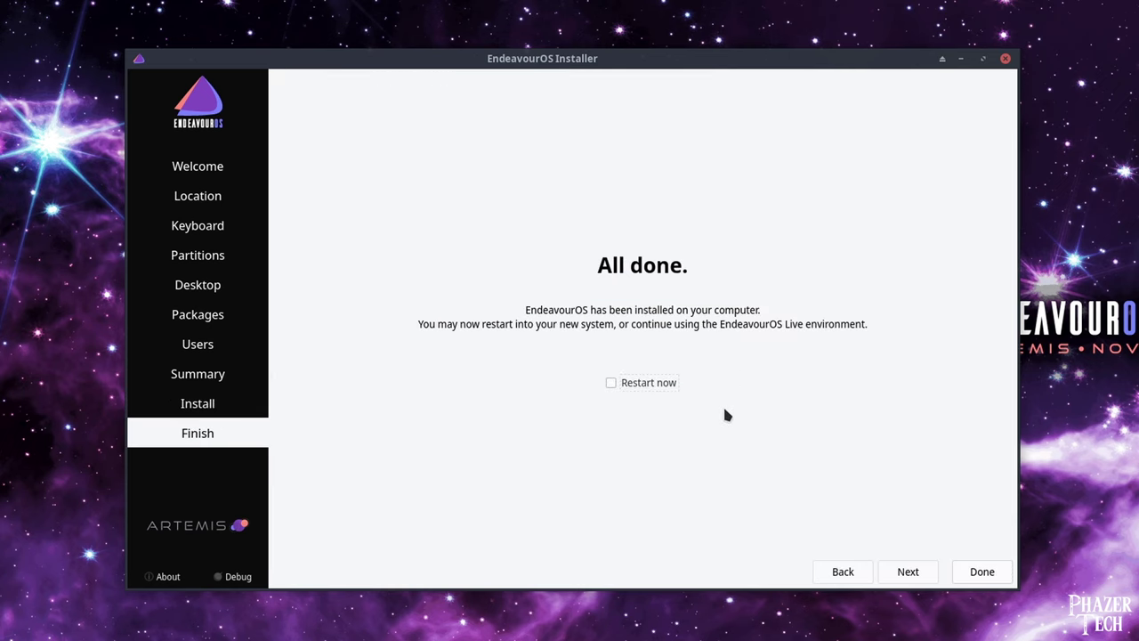
pyautogui.click(632, 385)
pyautogui.click(979, 571)
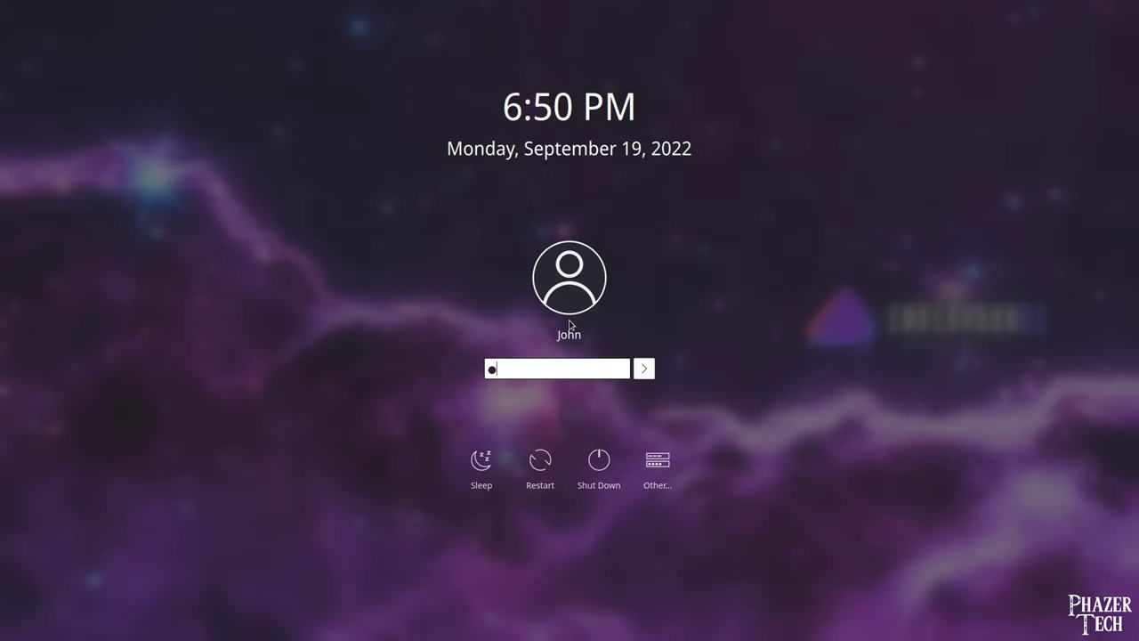
pyautogui.write('********')
pyautogui.press('Return')
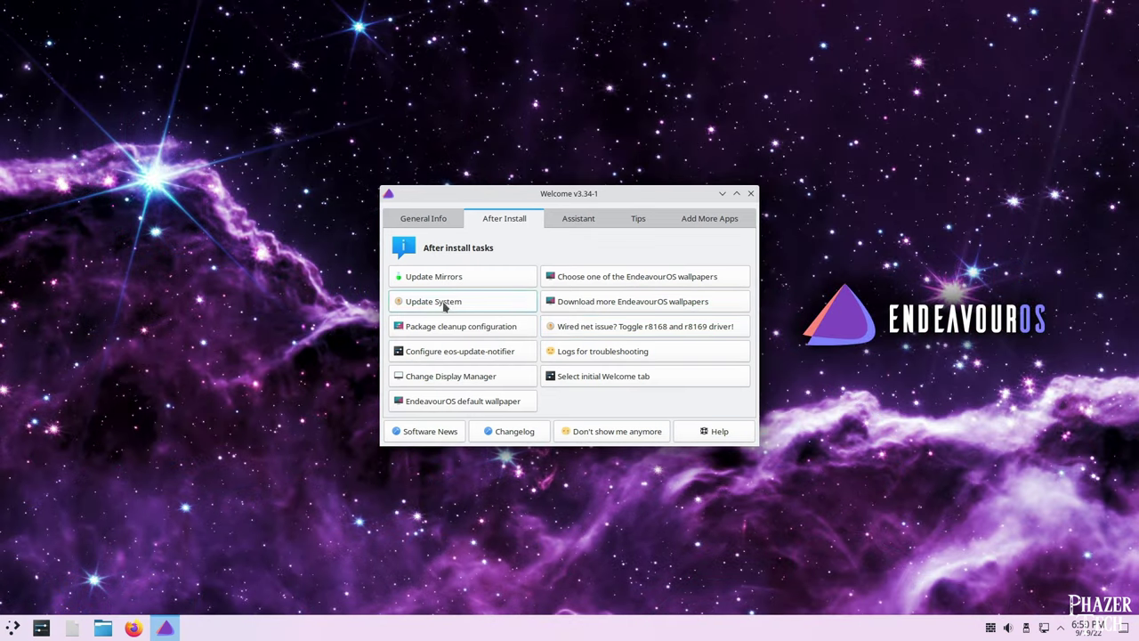
# Save ranked United States https mirrors to /etc/pacman.d/mirrorlist, then disable Welcome at startup.
pyautogui.click(465, 279)
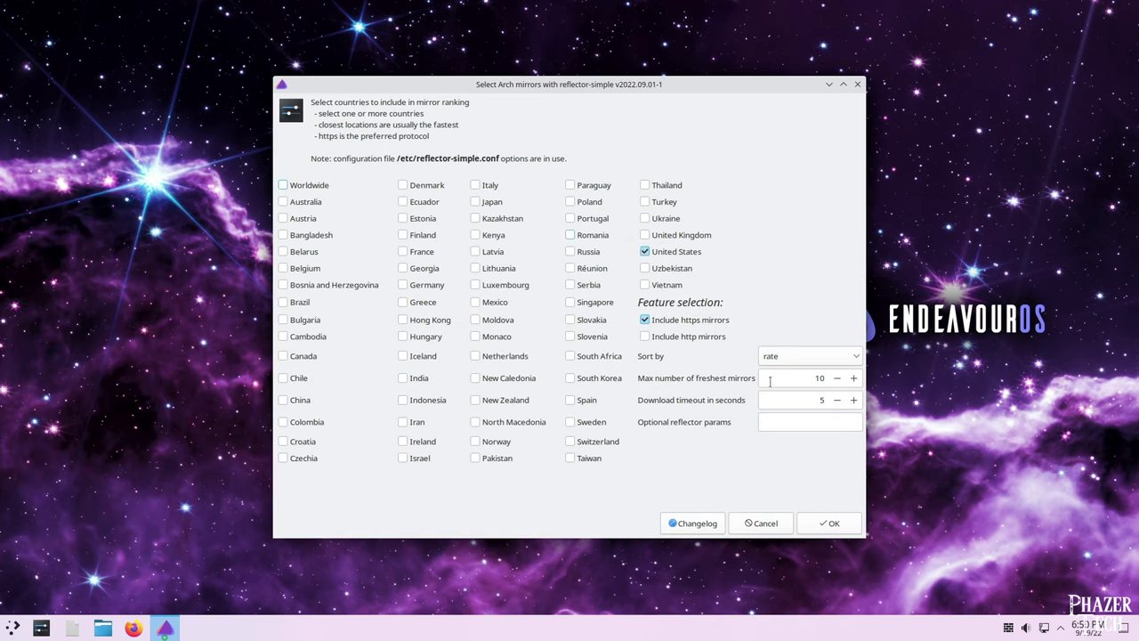
pyautogui.click(826, 525)
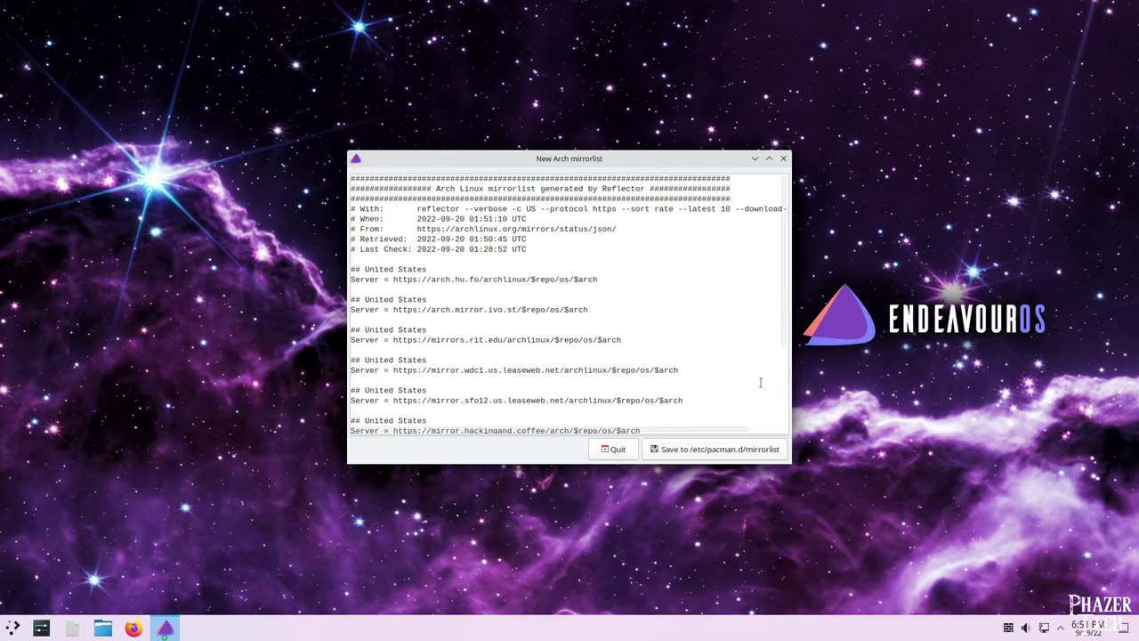
pyautogui.click(750, 451)
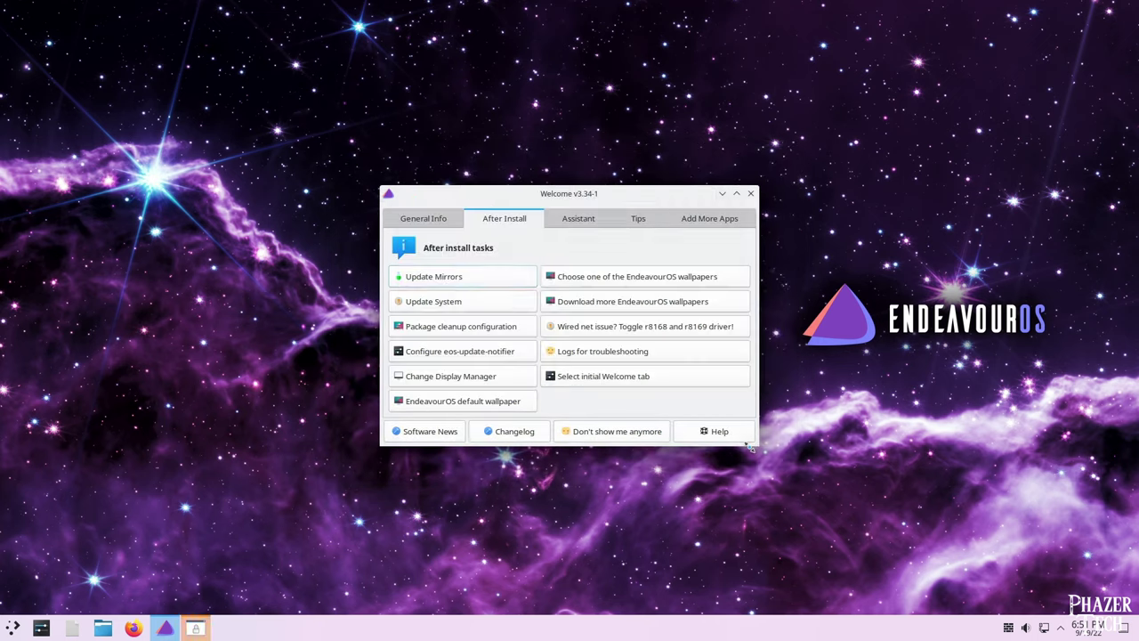
pyautogui.write('*********')
pyautogui.press('Return')
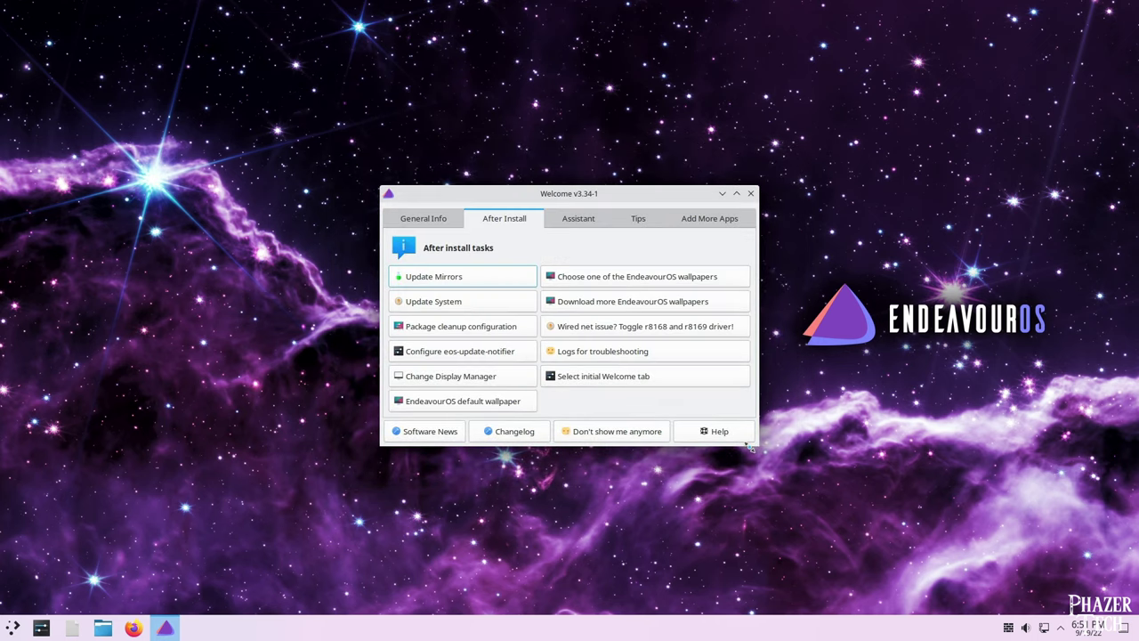
pyautogui.click(632, 433)
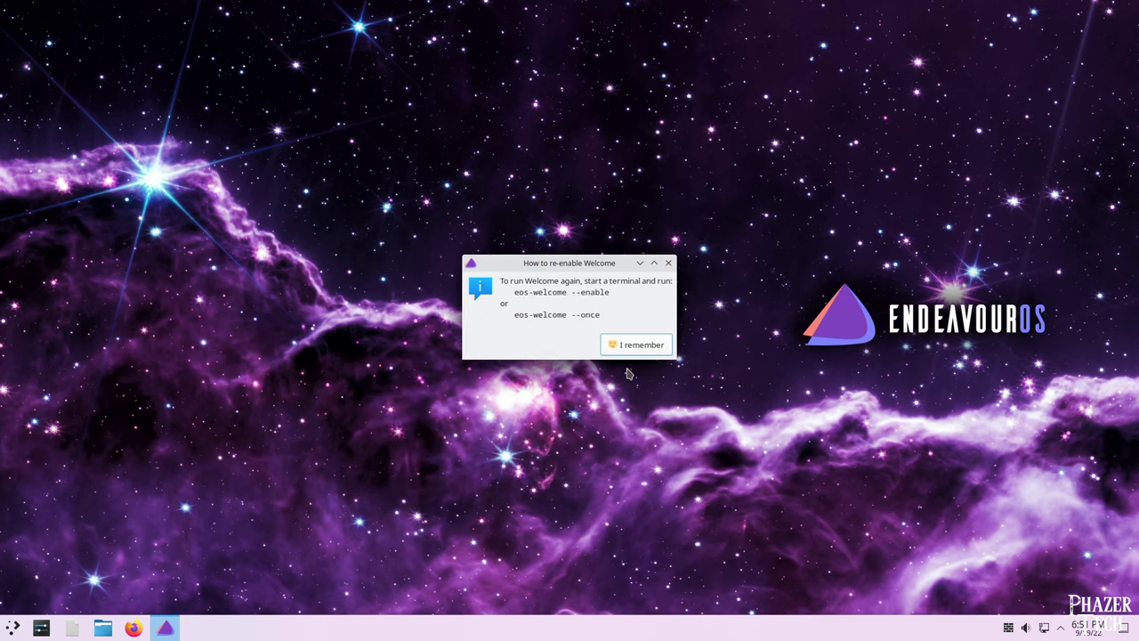
# Dismiss the re-enable notice and search the launcher for 'displ' to open Display Configuration.
pyautogui.click(638, 348)
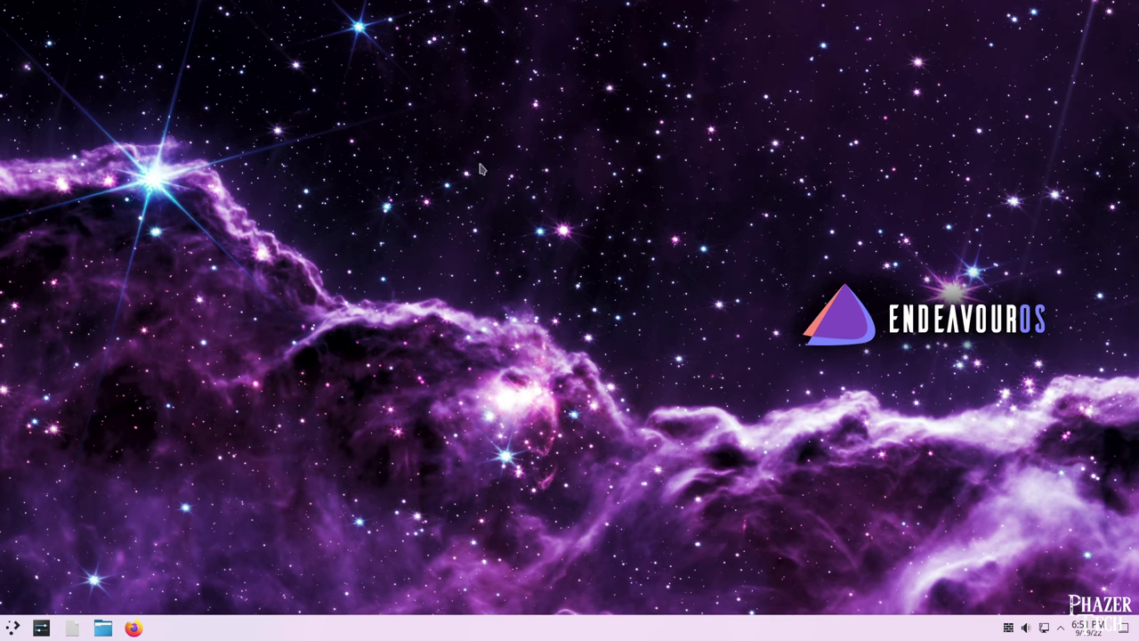
pyautogui.click(15, 631)
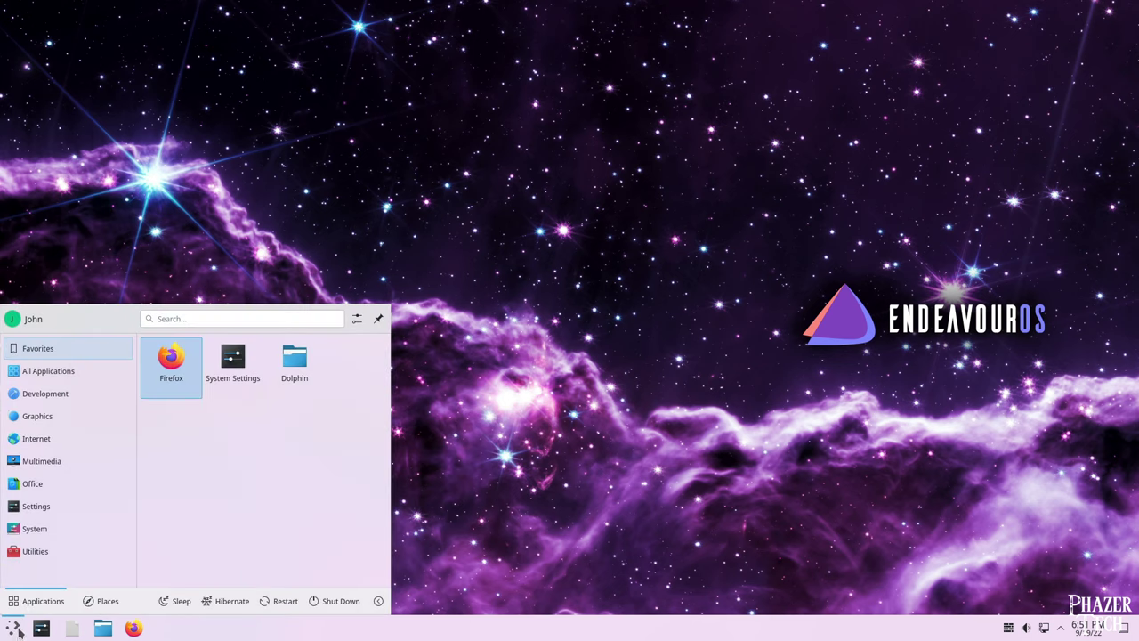
pyautogui.click(232, 318)
pyautogui.click(214, 317)
pyautogui.write('displ')
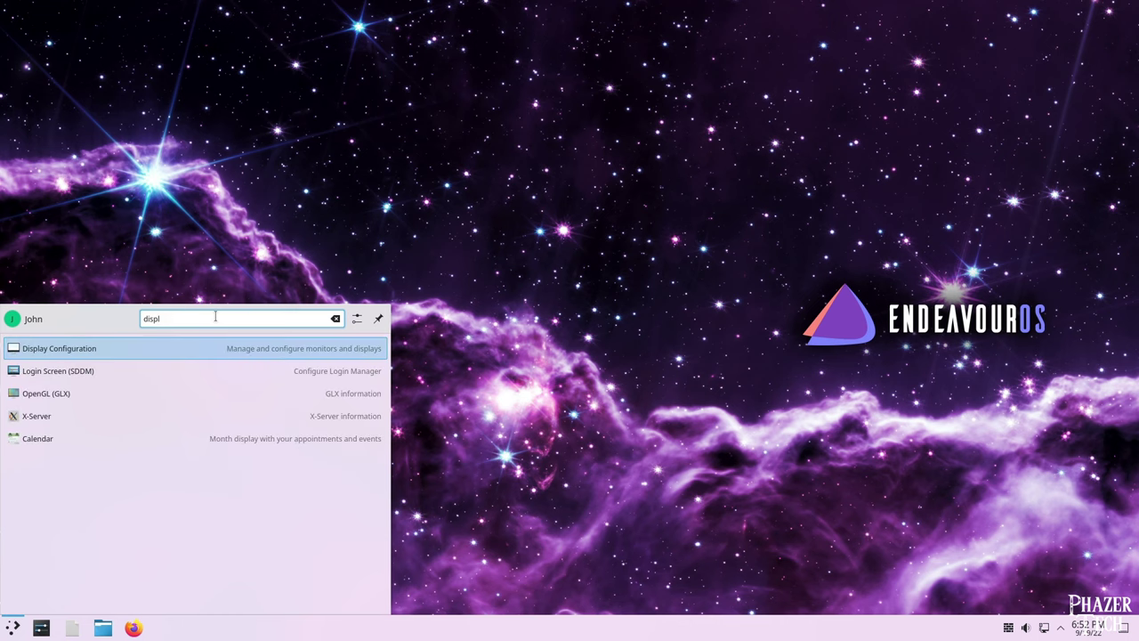
pyautogui.press('Return')
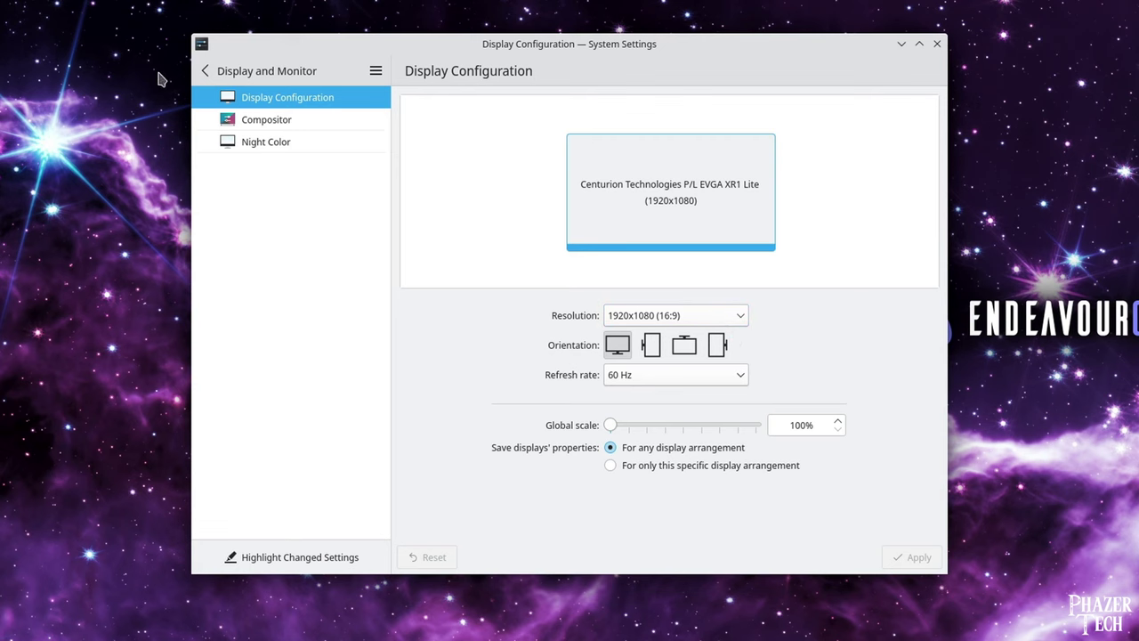
# Apply the Breeze Dark global theme under Appearance, then return to the settings categories.
pyautogui.click(269, 74)
pyautogui.scroll(3, 336, 373)
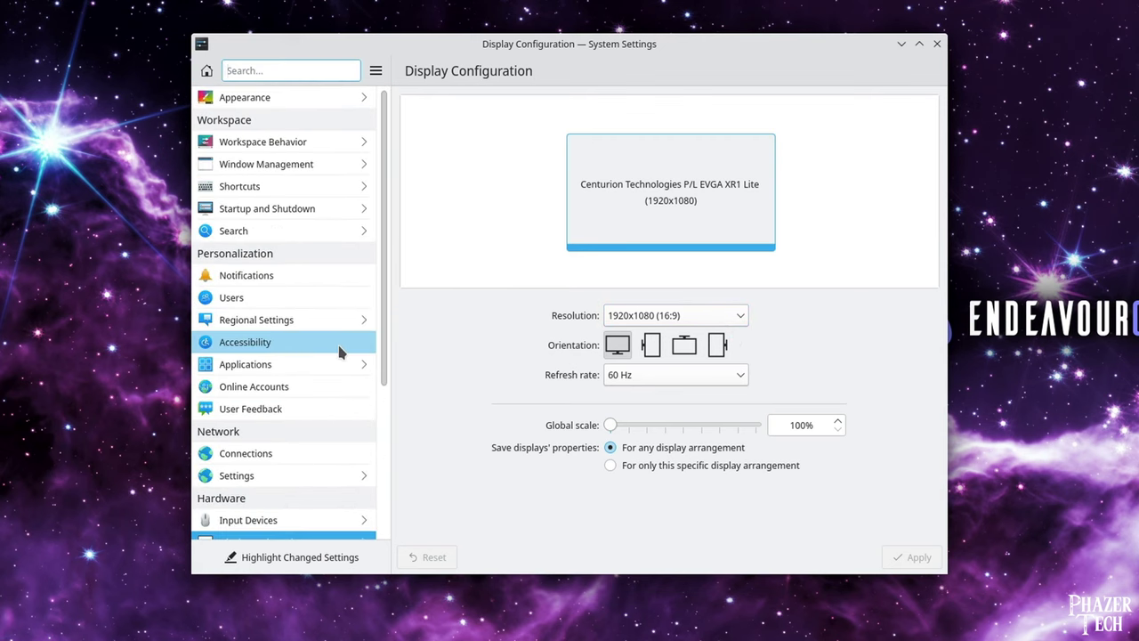
pyautogui.click(330, 91)
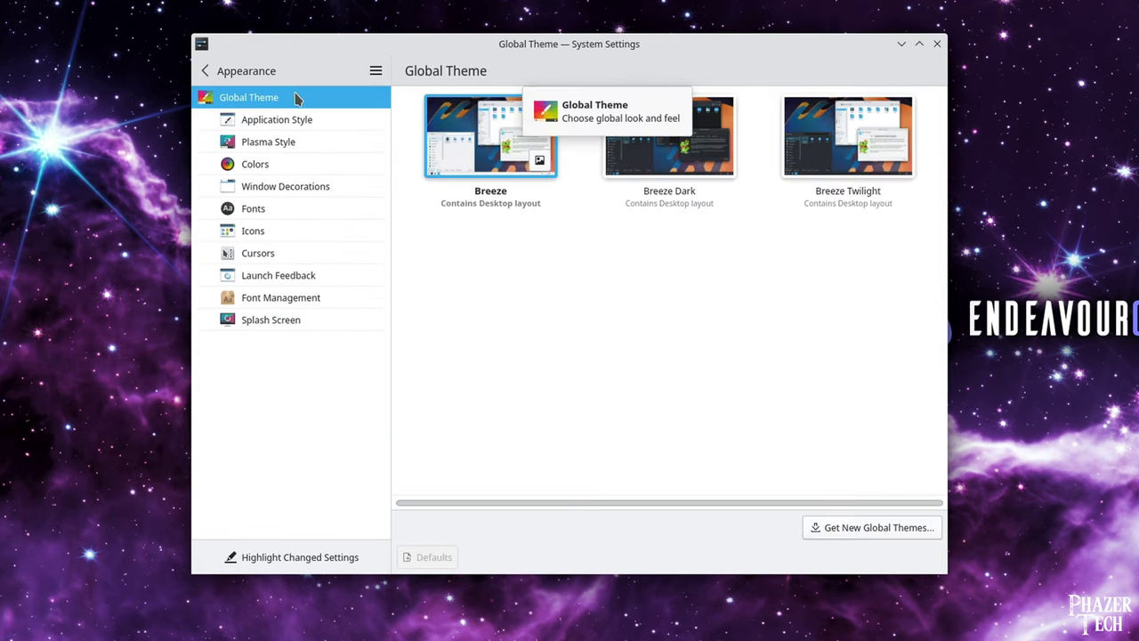
pyautogui.click(663, 145)
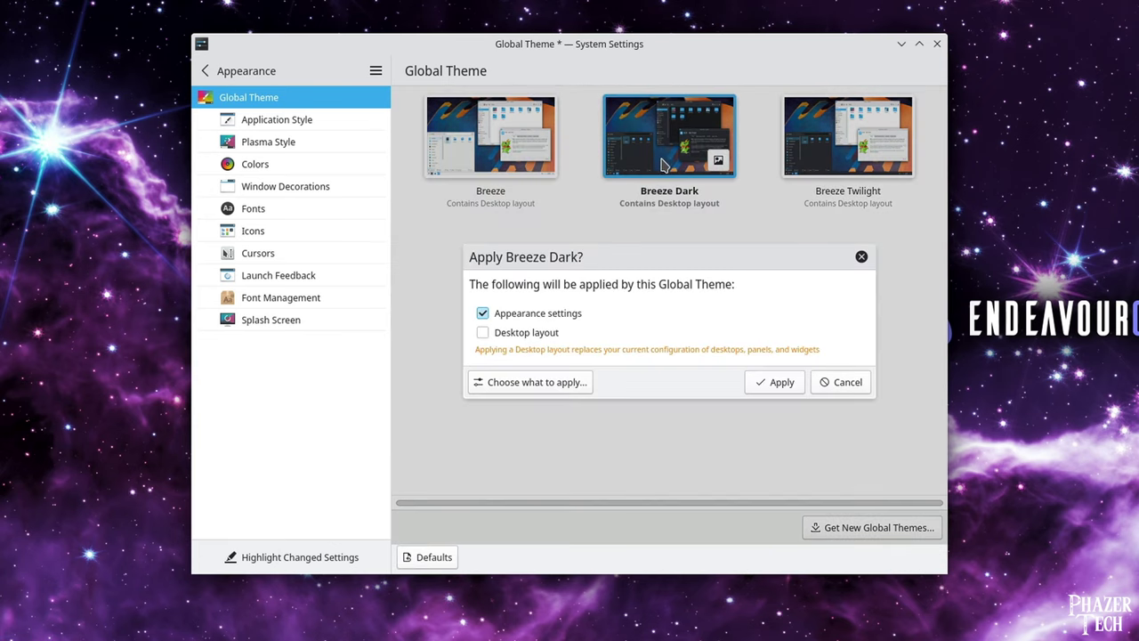
pyautogui.click(775, 383)
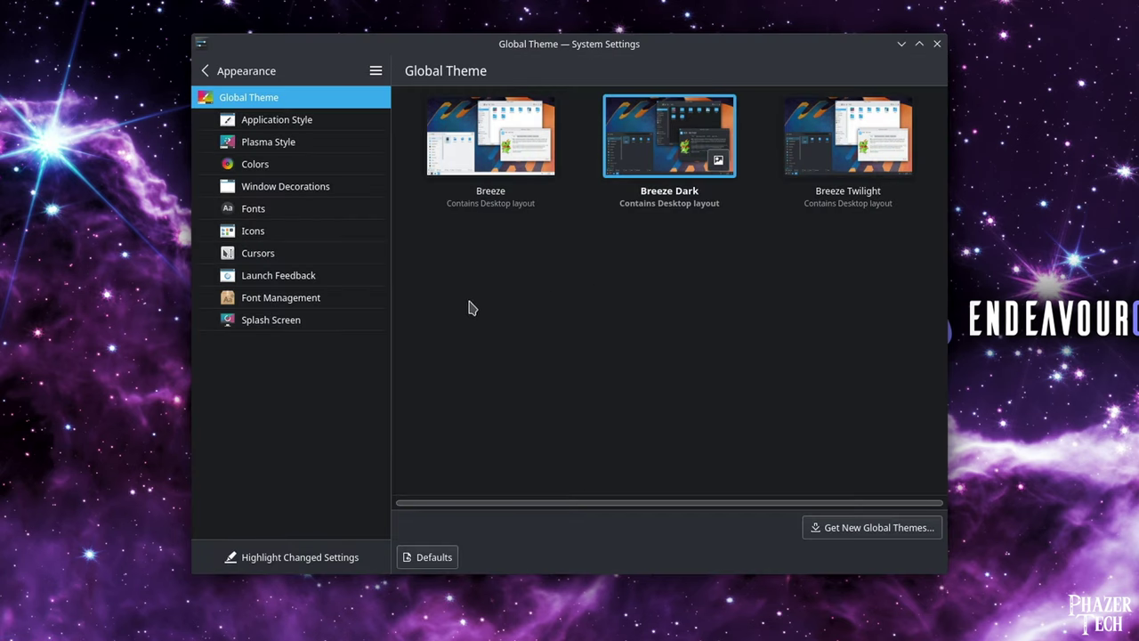
pyautogui.click(252, 75)
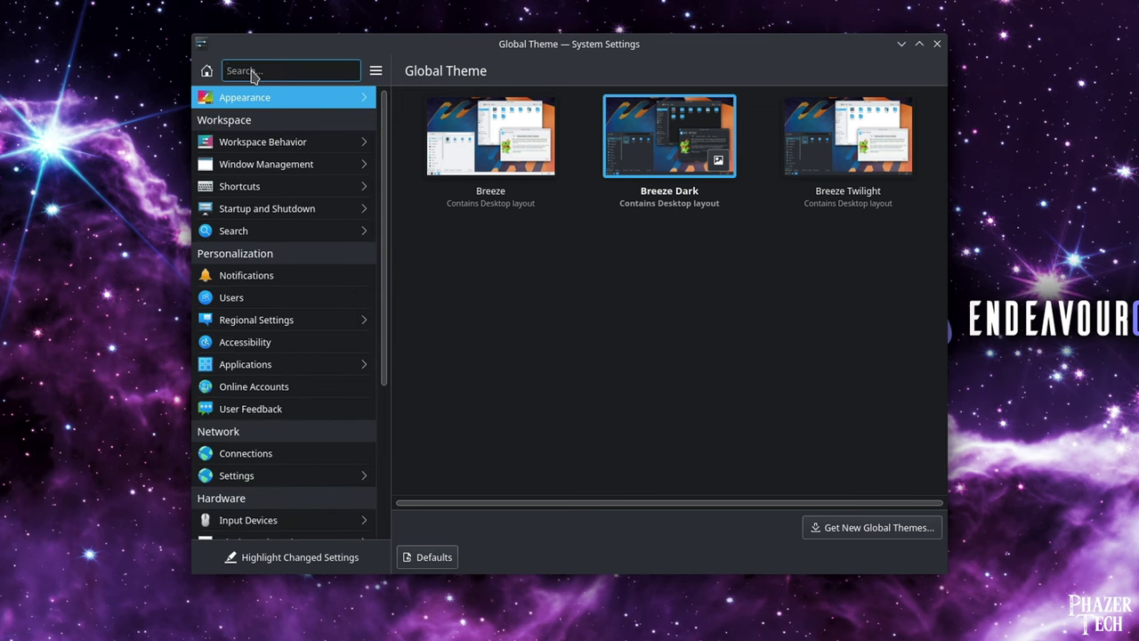
# In Workspace Behavior, make single clicks select files instead of opening them, and apply.
pyautogui.click(309, 148)
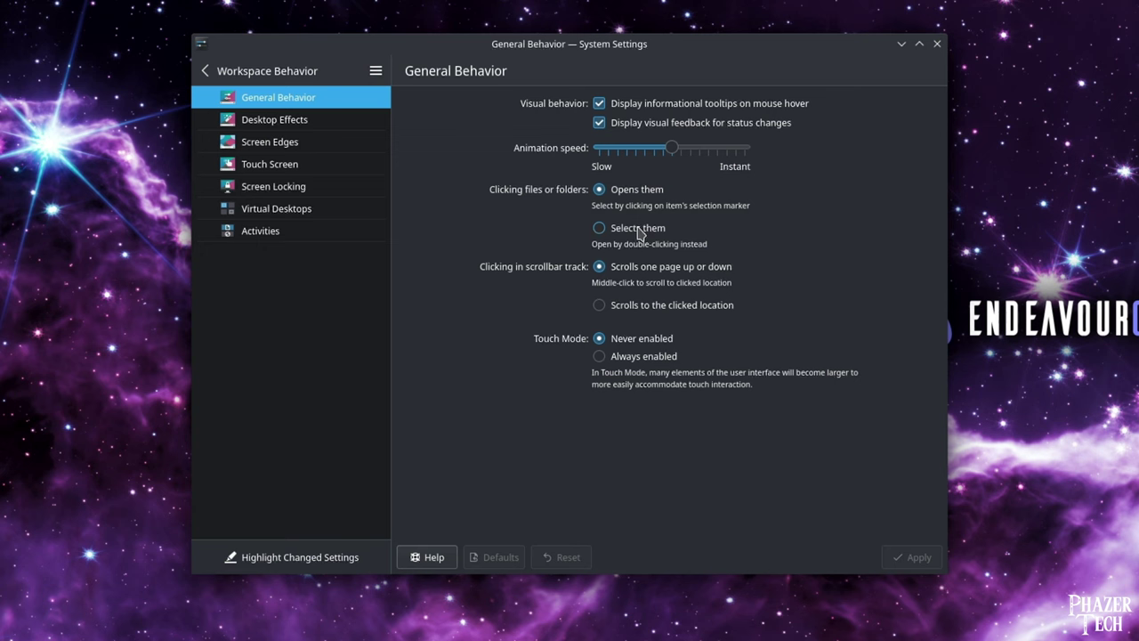
pyautogui.click(638, 231)
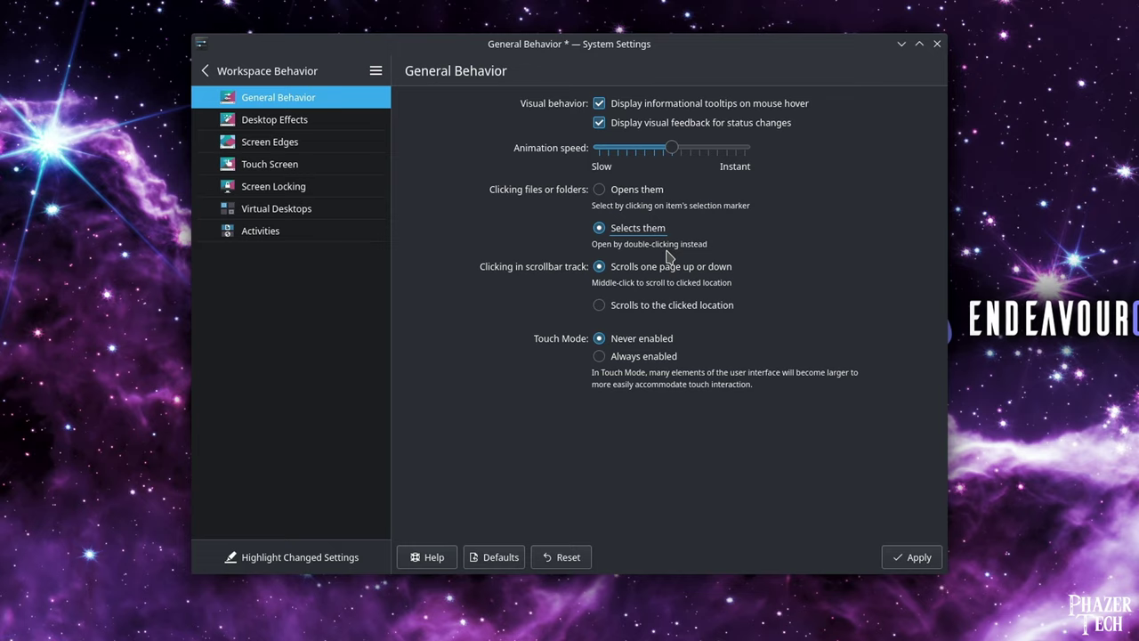
pyautogui.click(917, 559)
# Turn off automatic screen locking after 5 minutes in Screen Locking and apply.
pyautogui.click(294, 163)
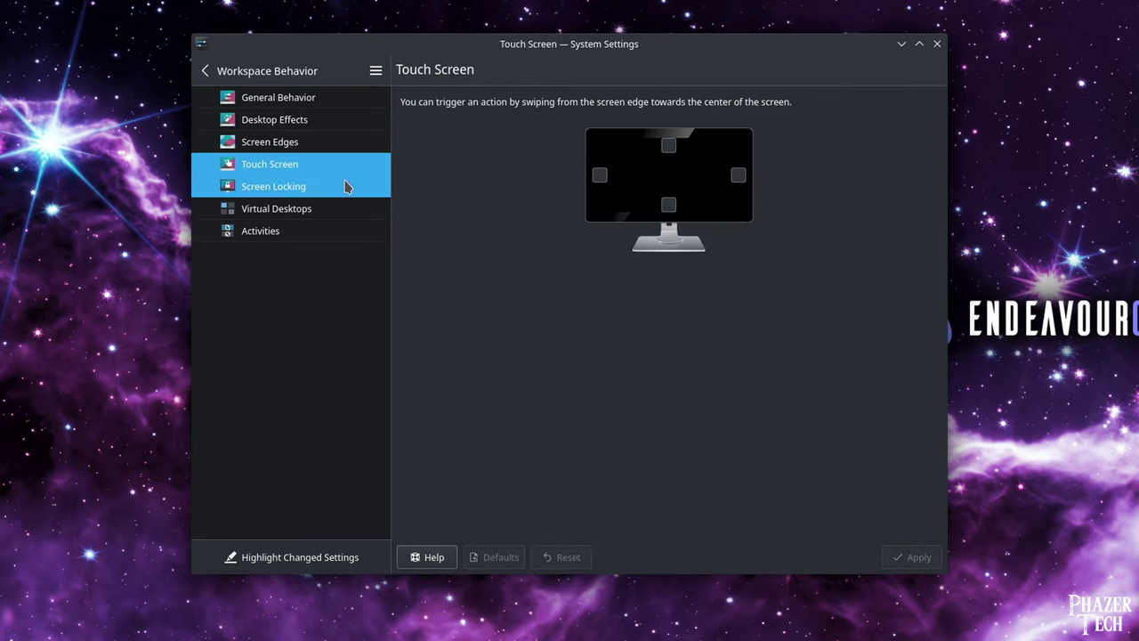
pyautogui.click(346, 186)
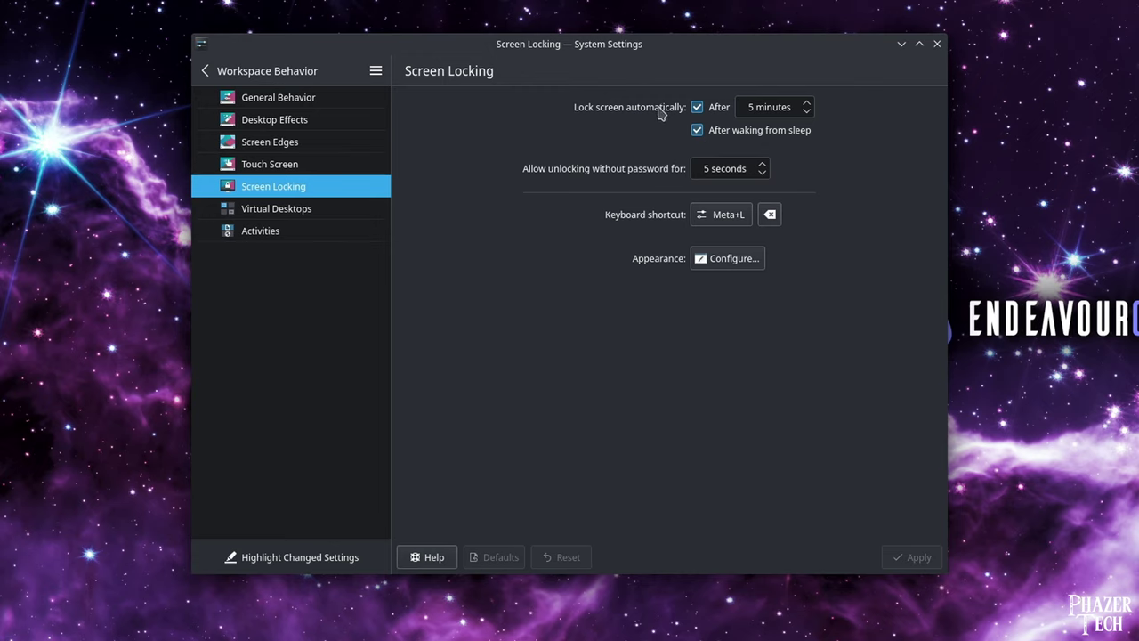
pyautogui.click(697, 109)
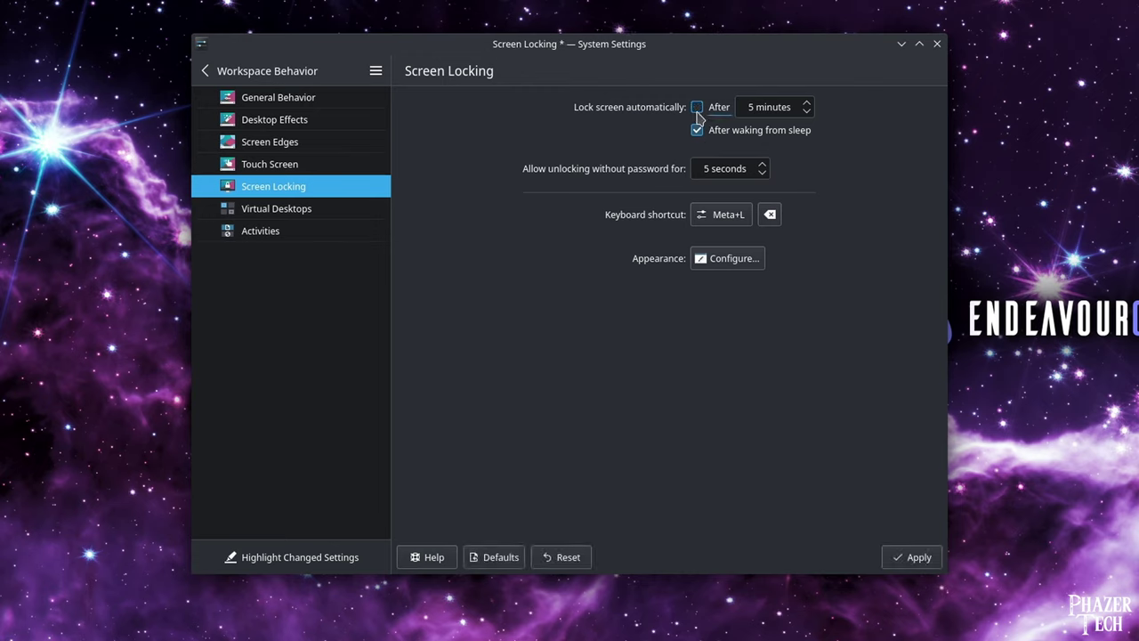
pyautogui.click(917, 561)
# In Power Management Energy Saving, disable screen dimming, set switch-off to 15 min, and apply.
pyautogui.click(205, 71)
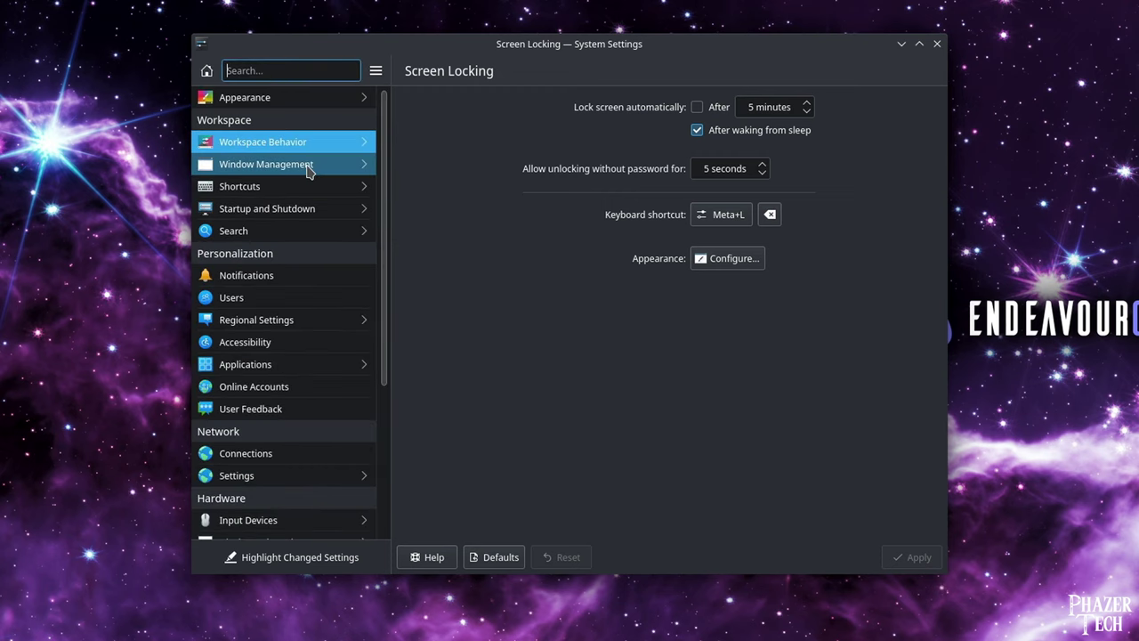
pyautogui.scroll(-3, 312, 285)
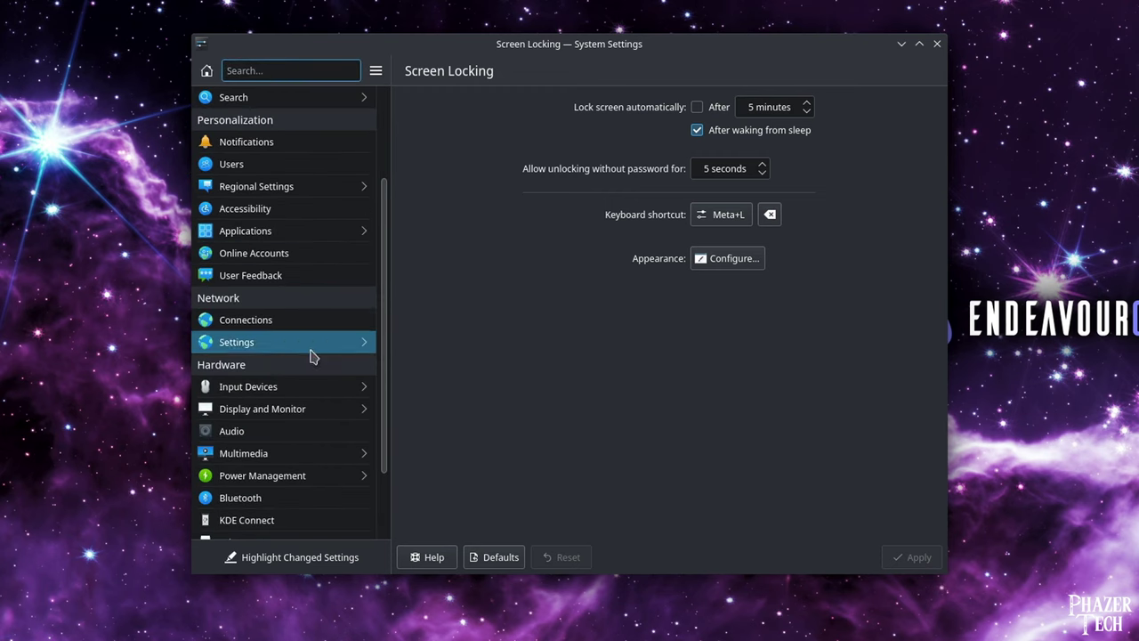
pyautogui.scroll(-1, 312, 356)
pyautogui.click(315, 422)
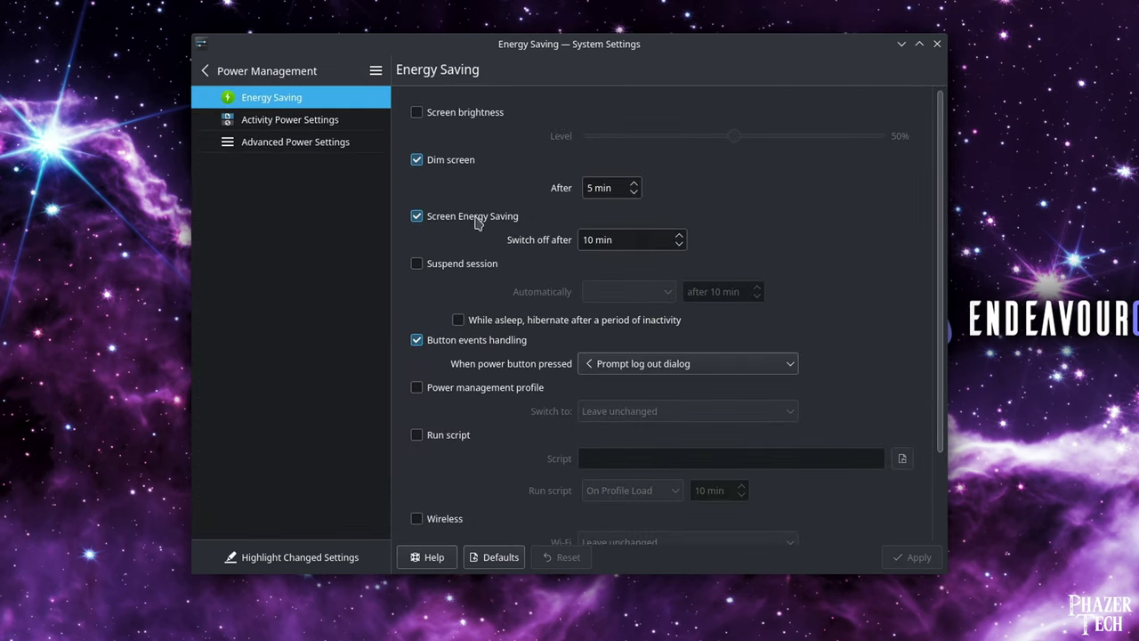
pyautogui.click(453, 163)
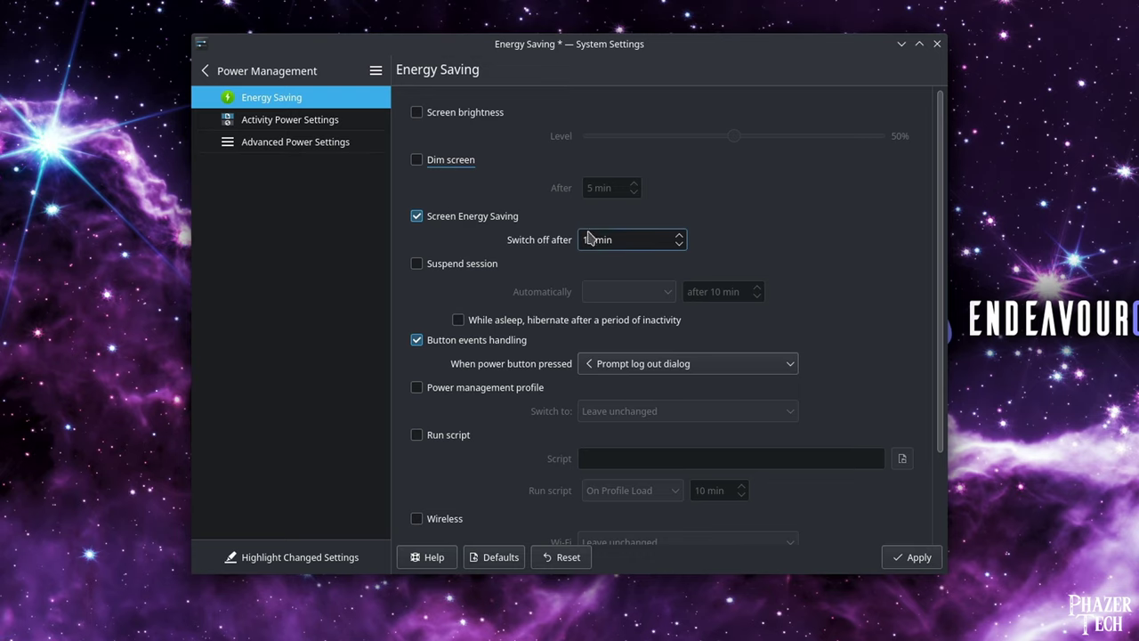
pyautogui.click(678, 237)
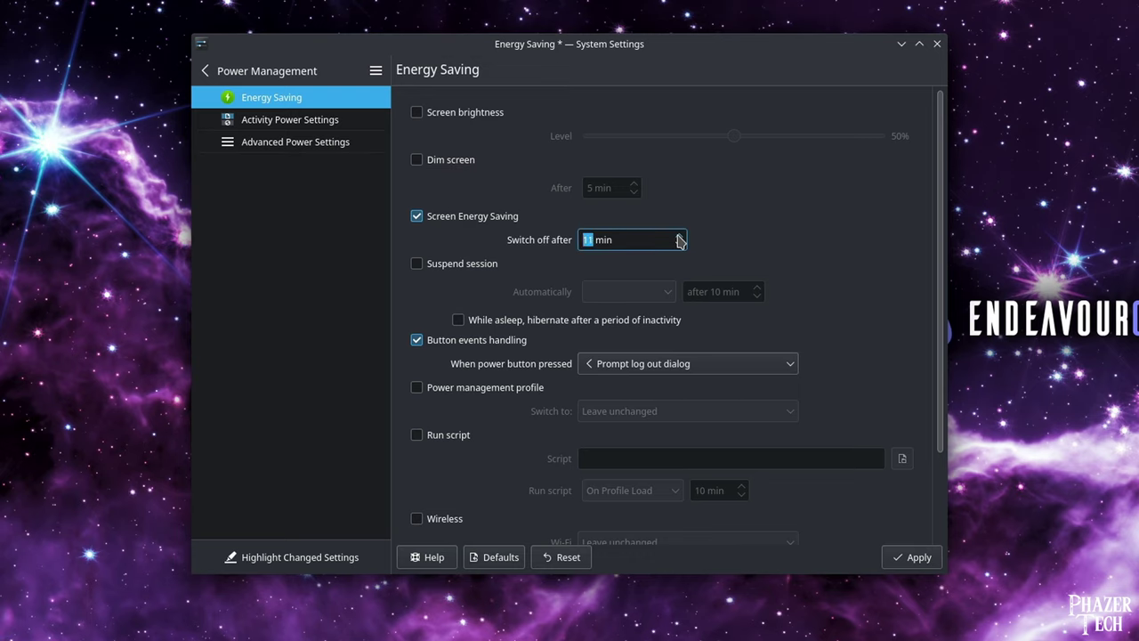
pyautogui.click(912, 557)
# Look at the advanced power settings, then return to the main settings categories.
pyautogui.moveTo(944, 263); pyautogui.dragTo(944, 178)
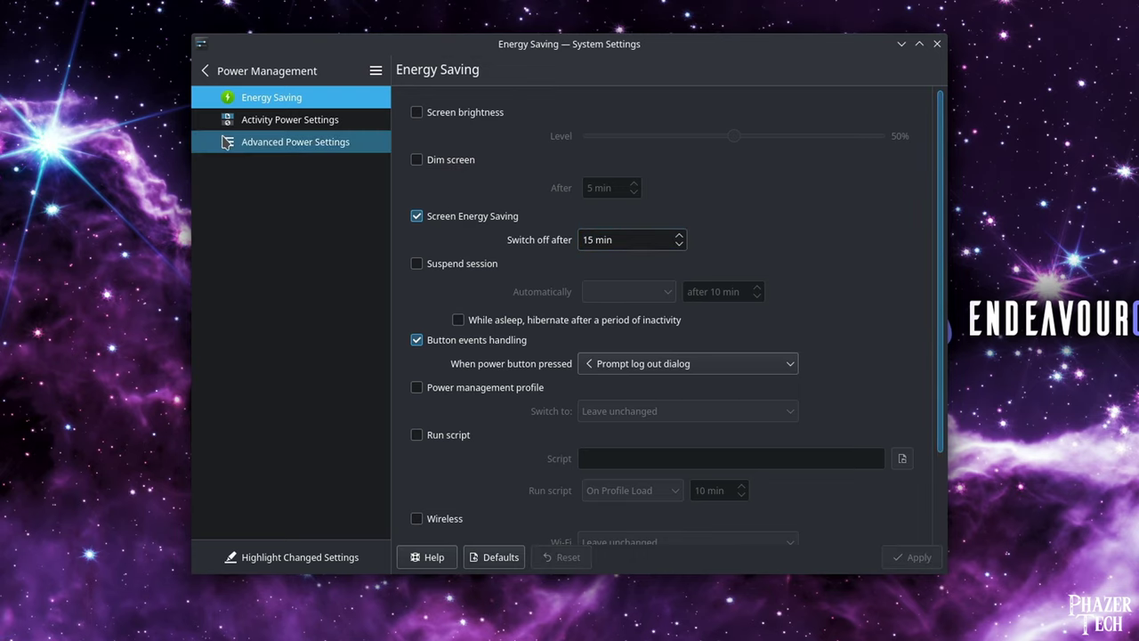
pyautogui.click(276, 141)
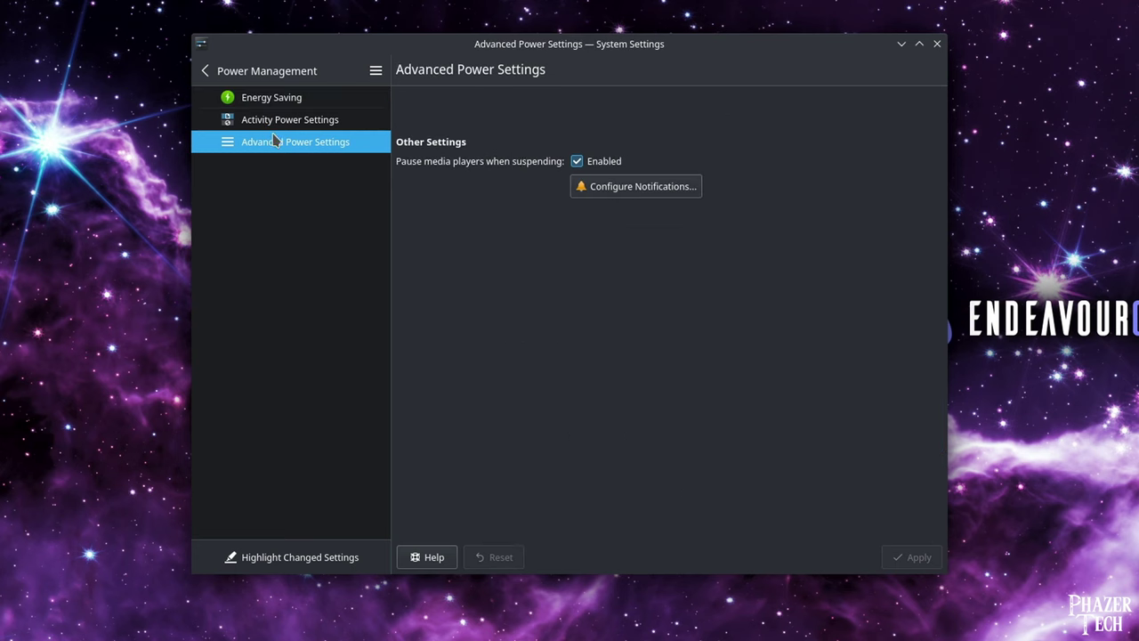
pyautogui.click(258, 70)
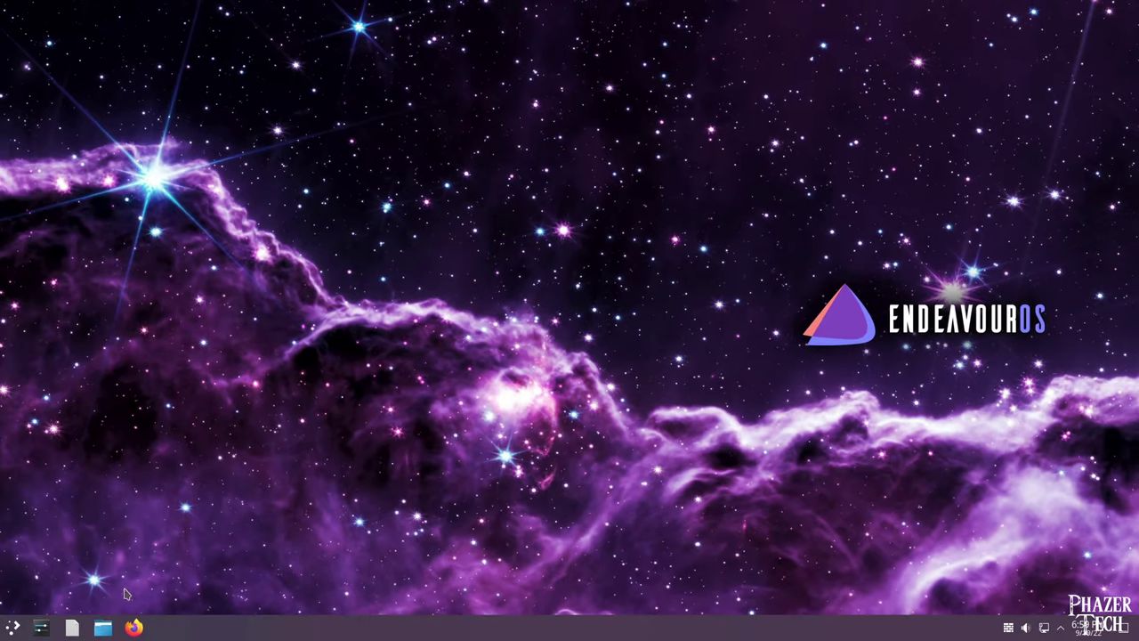
# Launch Konsole by searching 'term' in the launcher and pin it to the Task Manager.
pyautogui.click(14, 628)
pyautogui.write('ter')
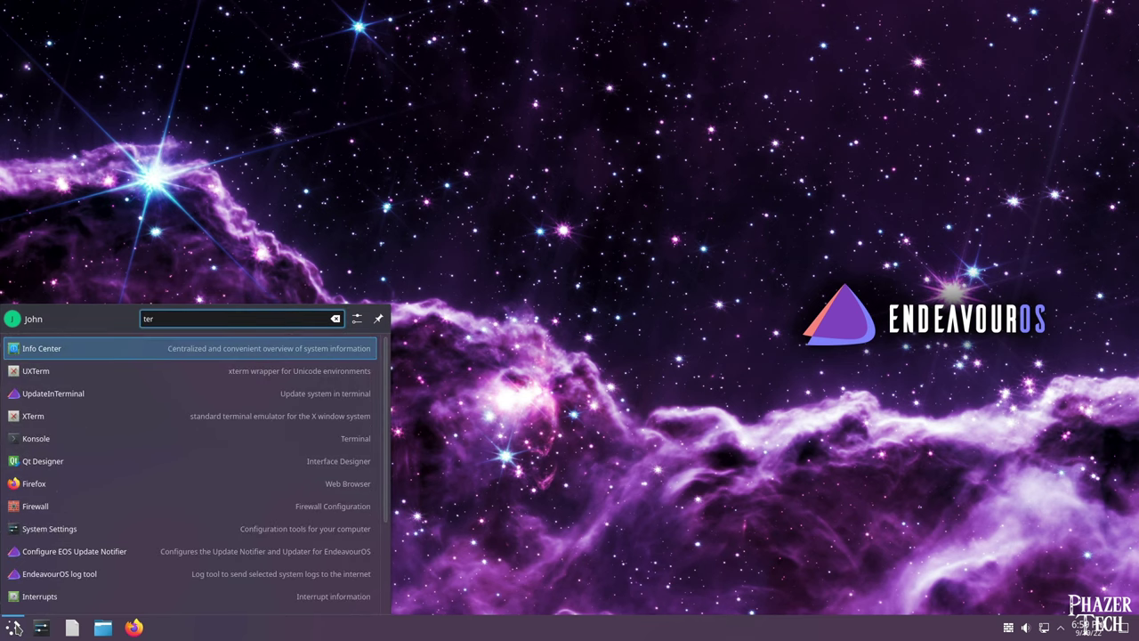
pyautogui.write('m')
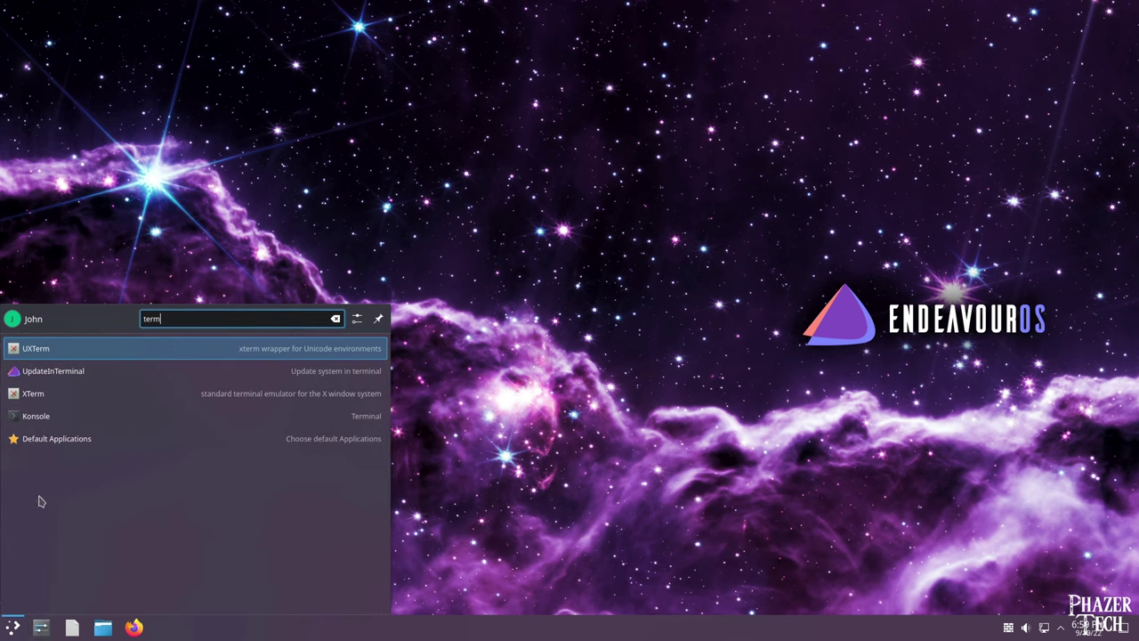
pyautogui.click(92, 423)
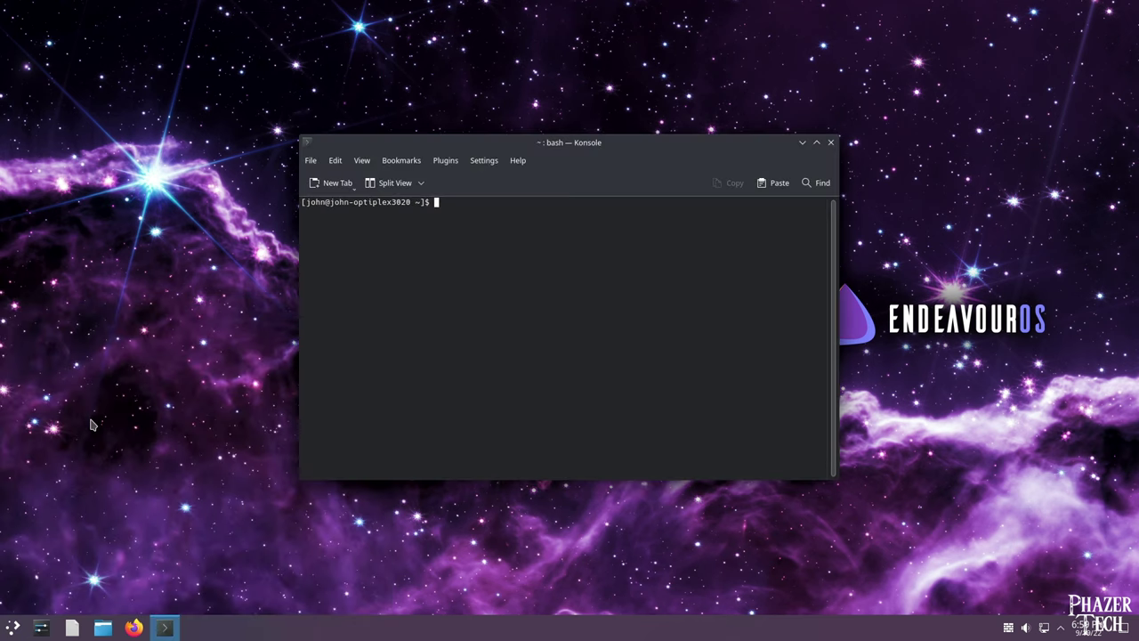
pyautogui.rightClick(169, 629)
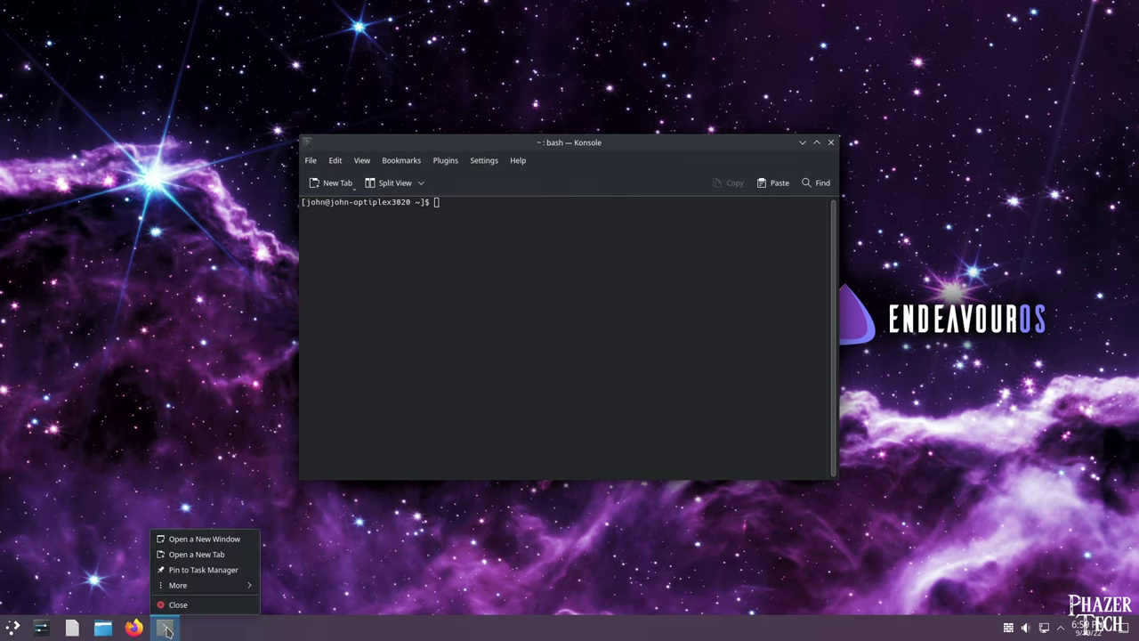
pyautogui.click(201, 570)
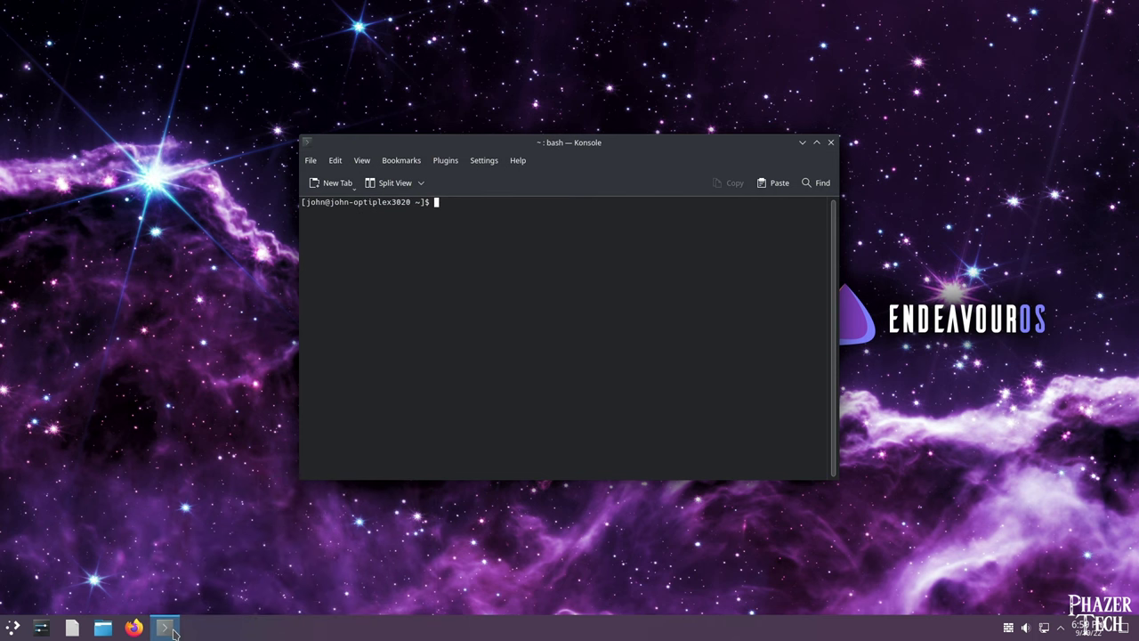
# Place Konsole at the top-right and a new Firefox window at the top-left.
pyautogui.moveTo(521, 144); pyautogui.dragTo(820, 33)
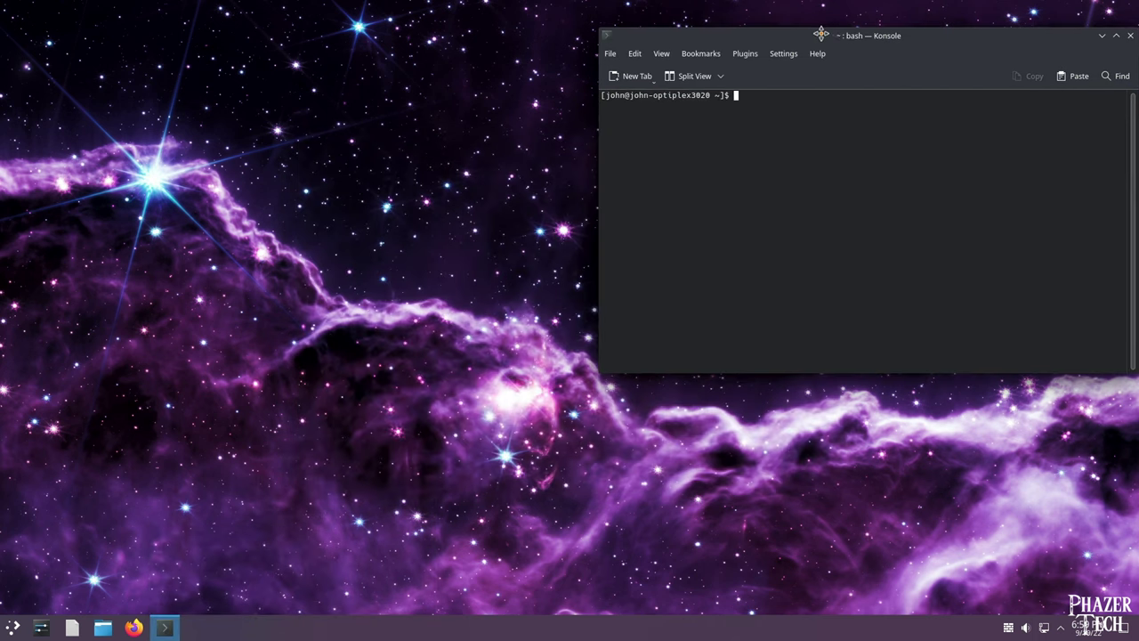
pyautogui.click(134, 628)
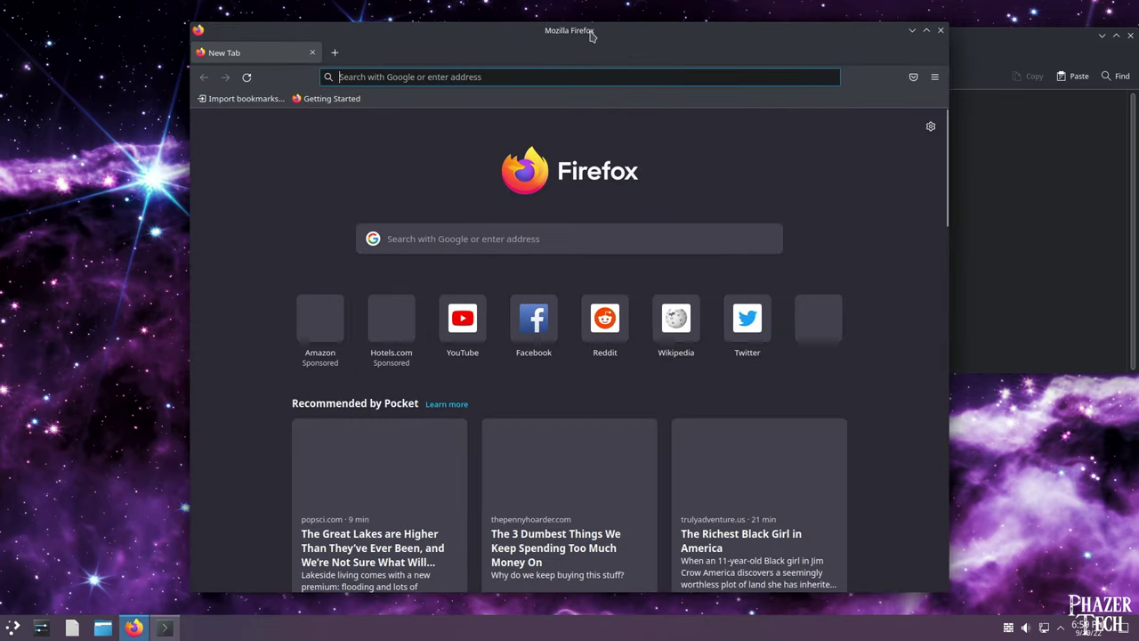
pyautogui.moveTo(595, 30); pyautogui.dragTo(405, 23)
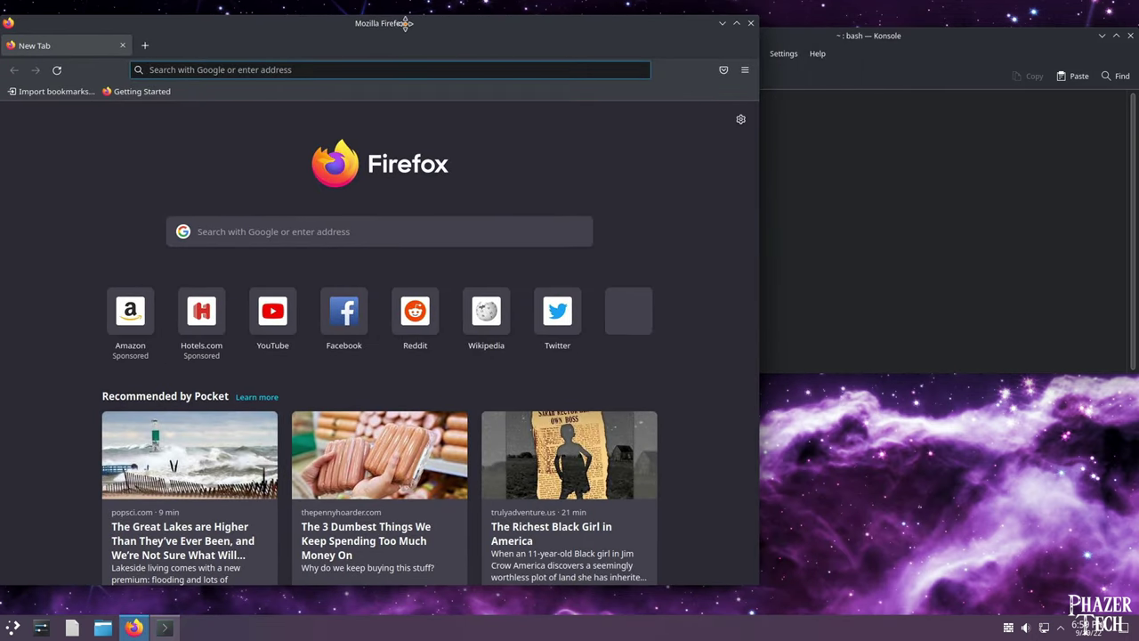
# Search Google for 'arch obs studio' and open the archlinux.org obs-studio package page.
pyautogui.click(269, 233)
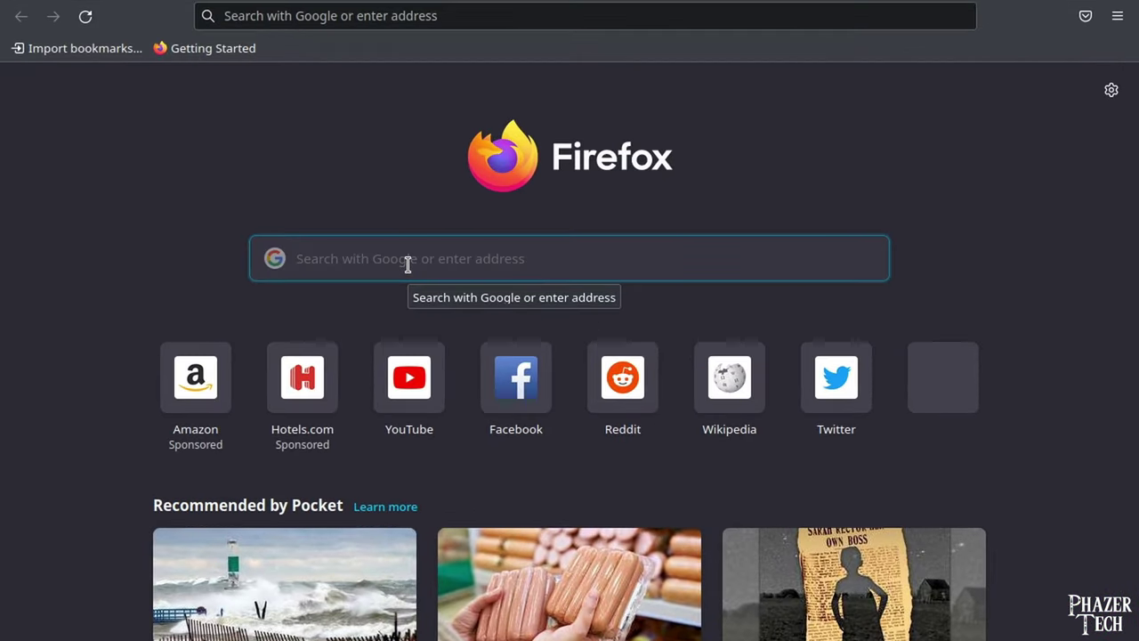
pyautogui.write('arch o')
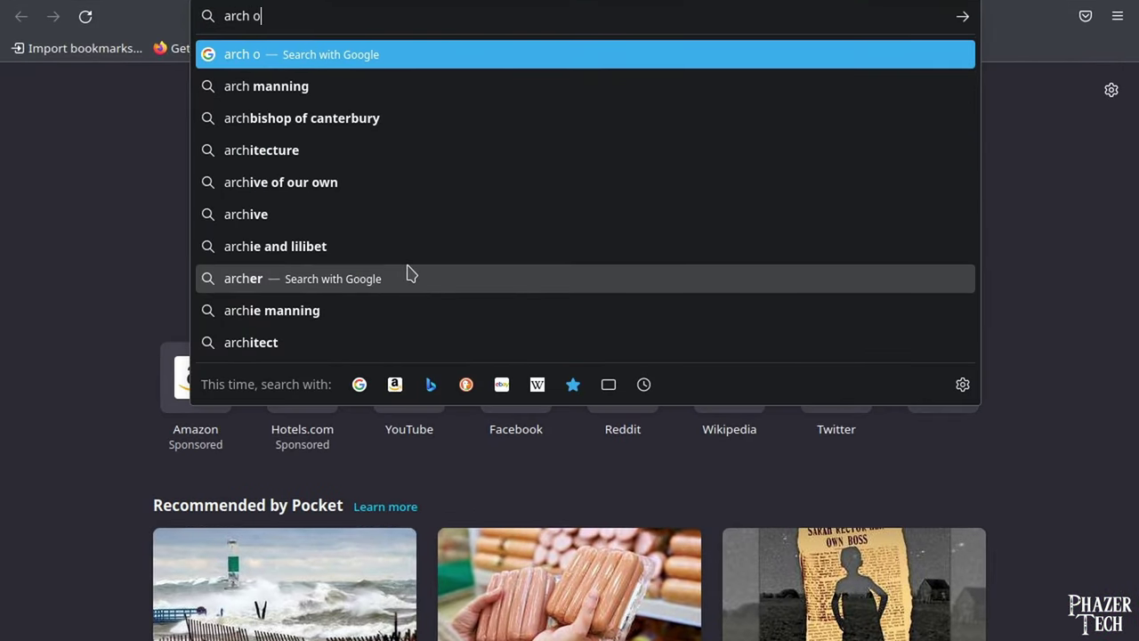
pyautogui.write('bs studio')
pyautogui.press('Return')
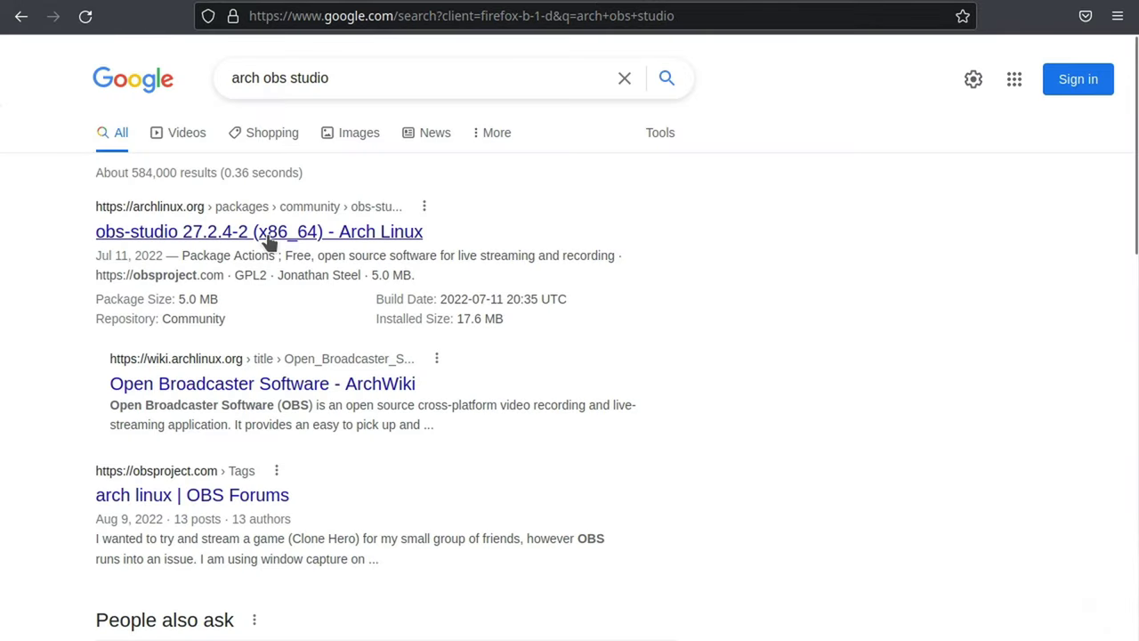
pyautogui.click(265, 236)
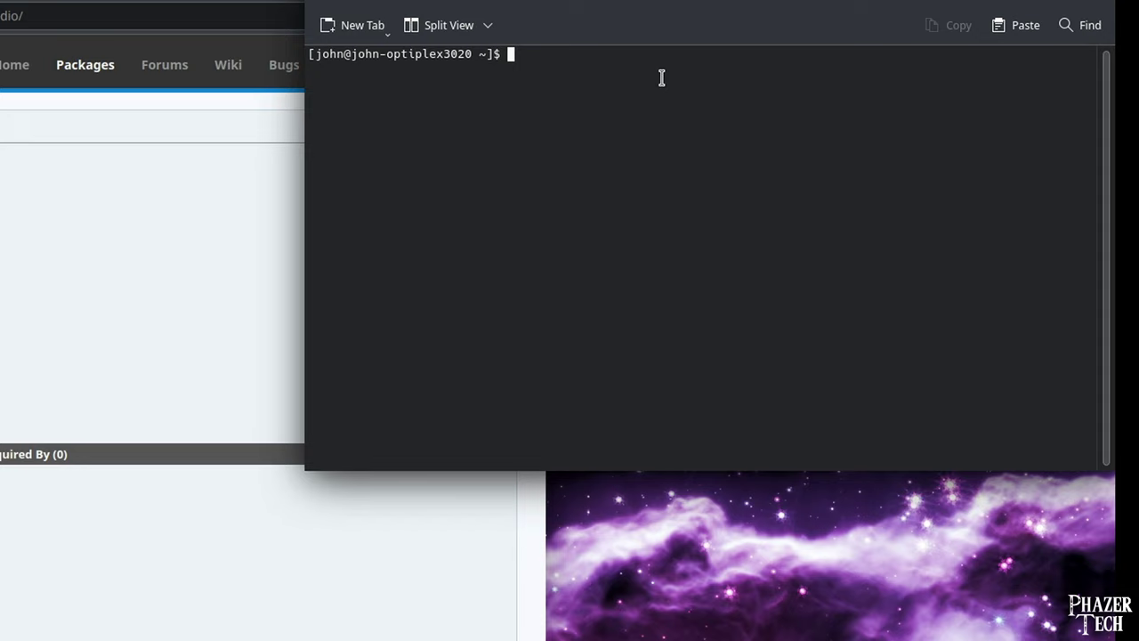
# Install obs-studio with 'yay -S obs-studio', entering the sudo password and confirming with y.
pyautogui.write('yay -S obs-studio')
pyautogui.press('Return')
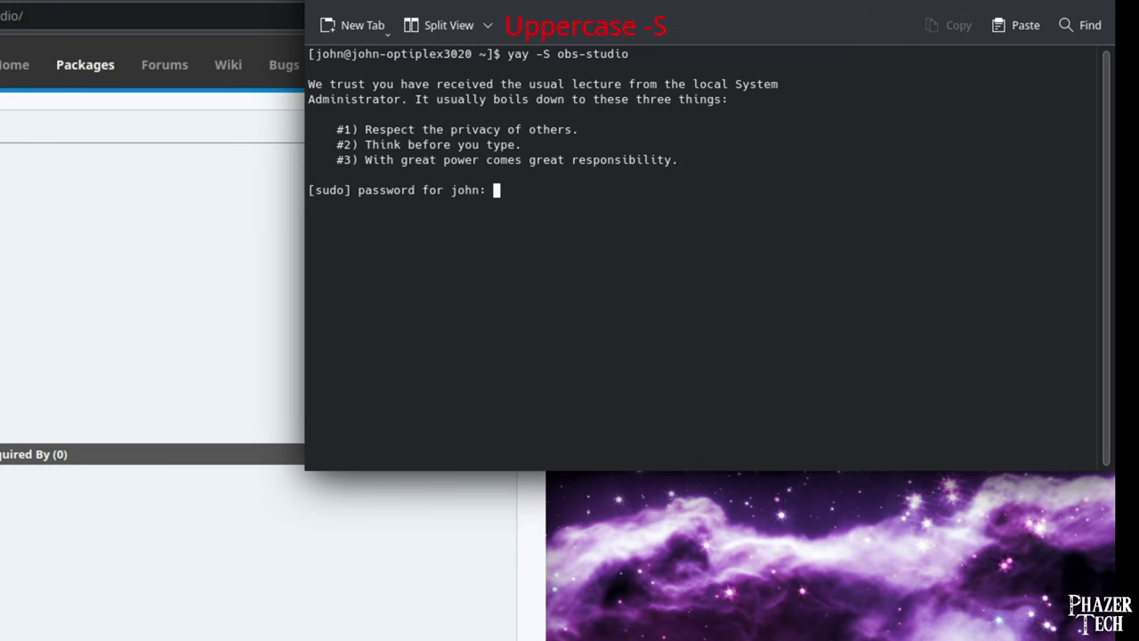
pyautogui.press('Return')
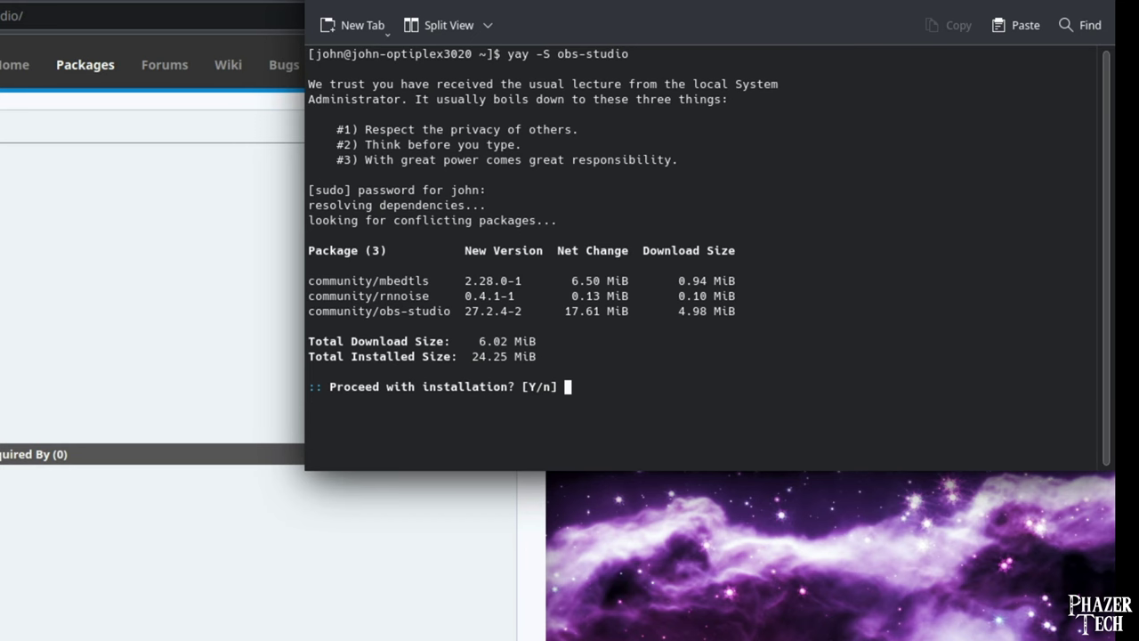
pyautogui.write('y')
pyautogui.press('Return')
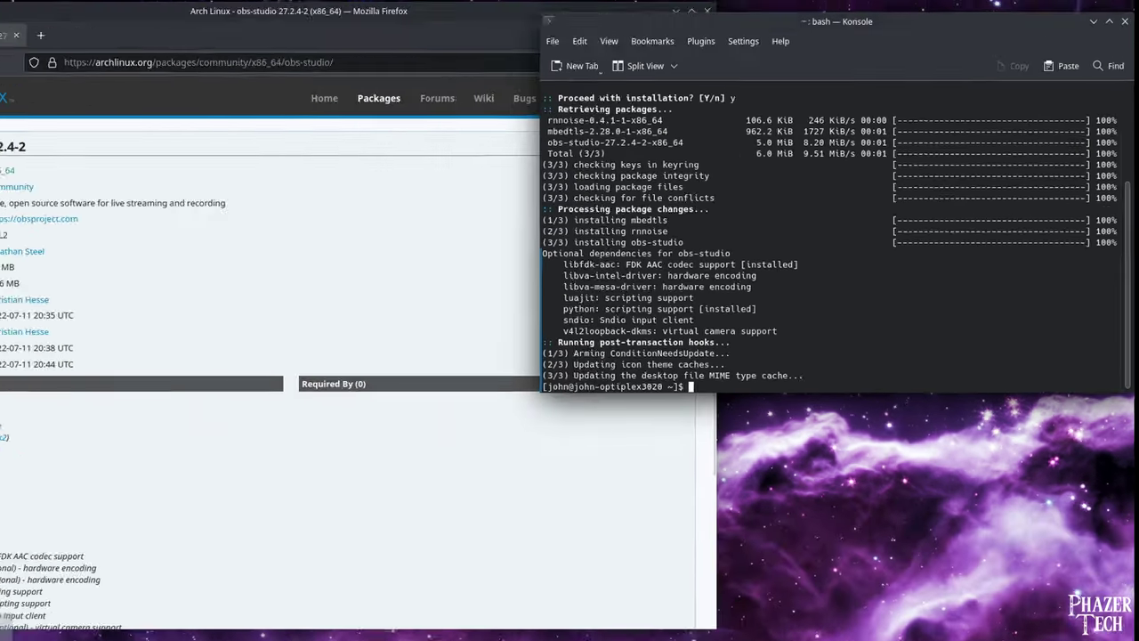
pyautogui.click(12, 627)
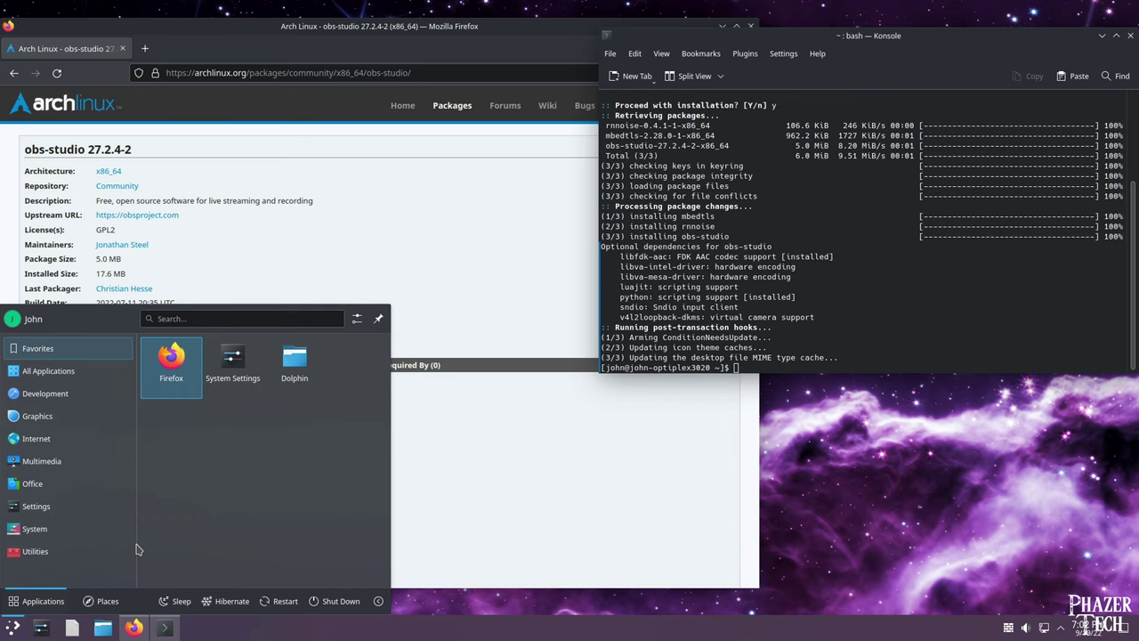
pyautogui.write('obs')
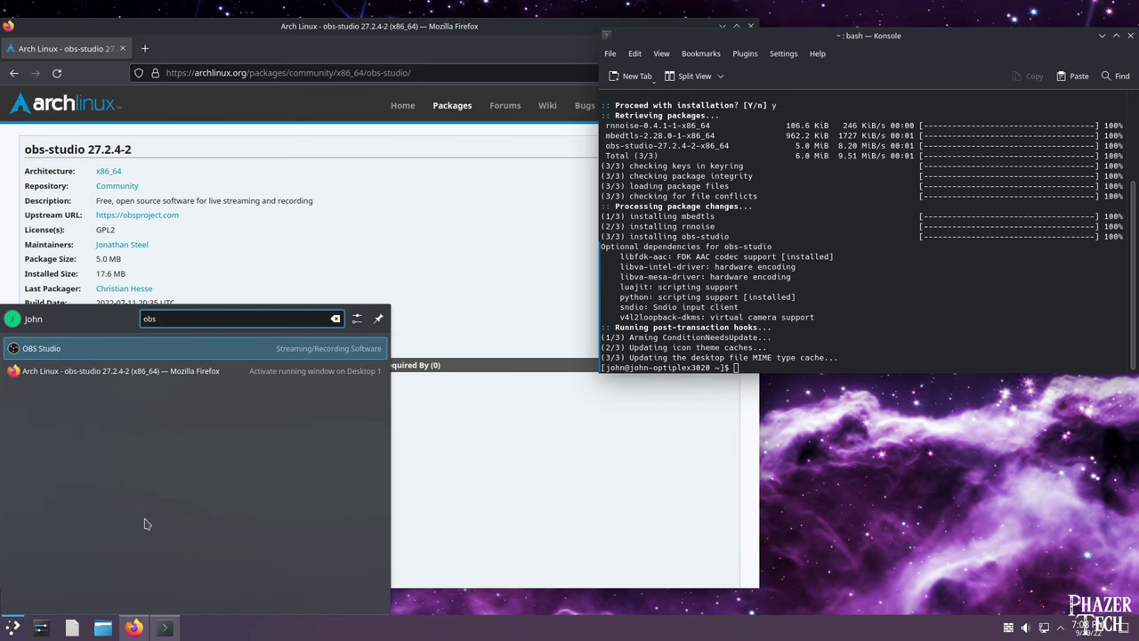
pyautogui.click(194, 350)
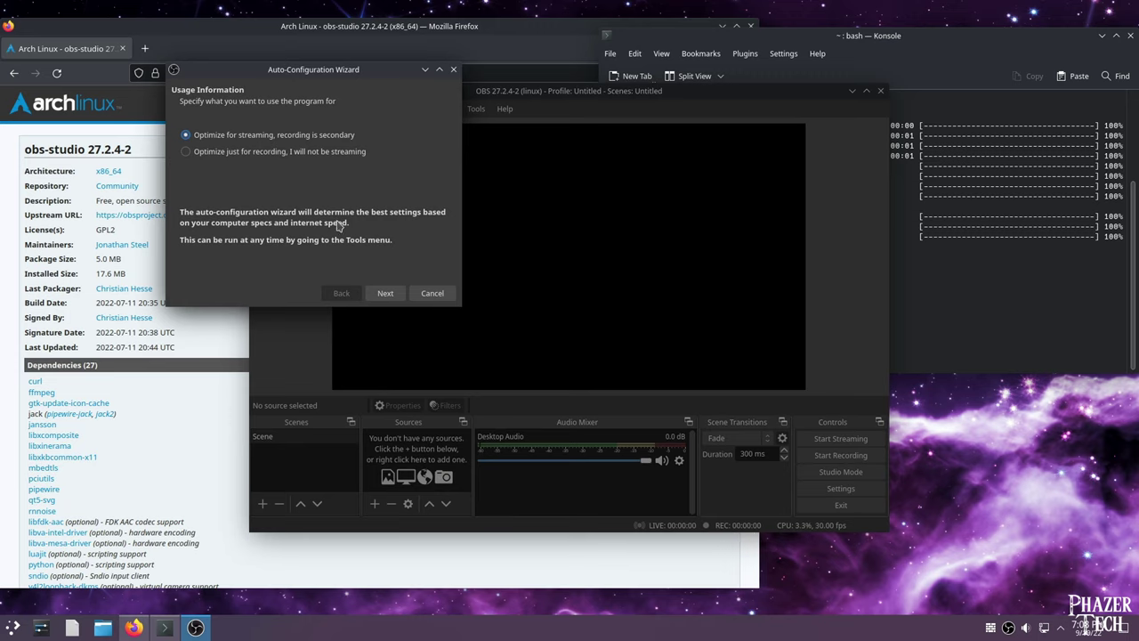
pyautogui.click(339, 153)
pyautogui.click(386, 292)
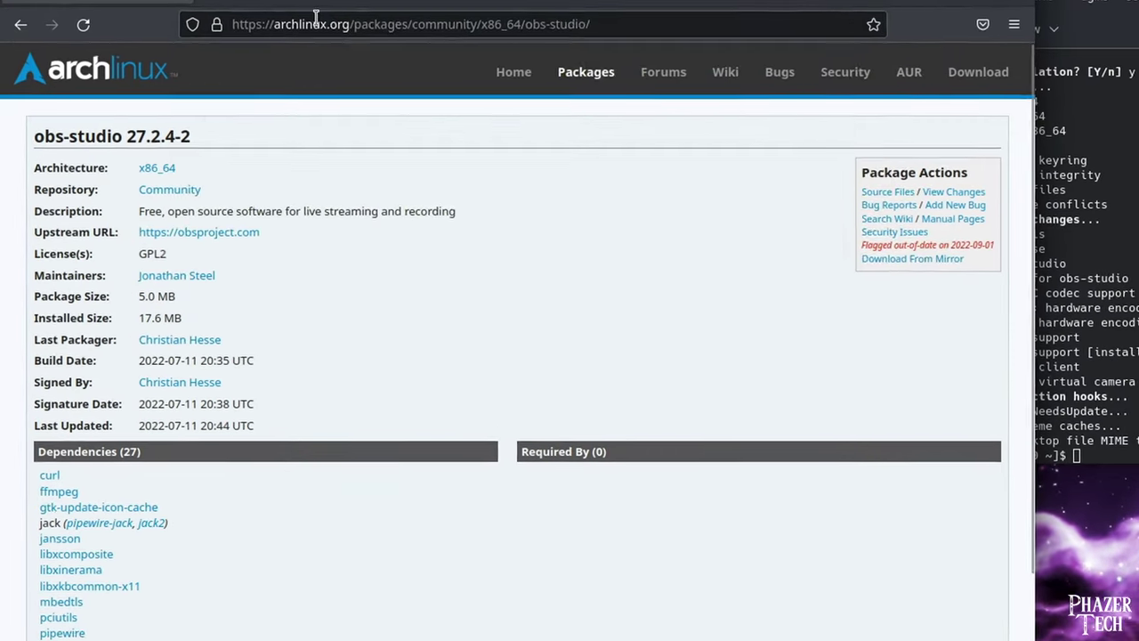
# Search 'arch libreoffice', open the ArchWiki LibreOffice article, and jump to its Installation section.
pyautogui.click(316, 18)
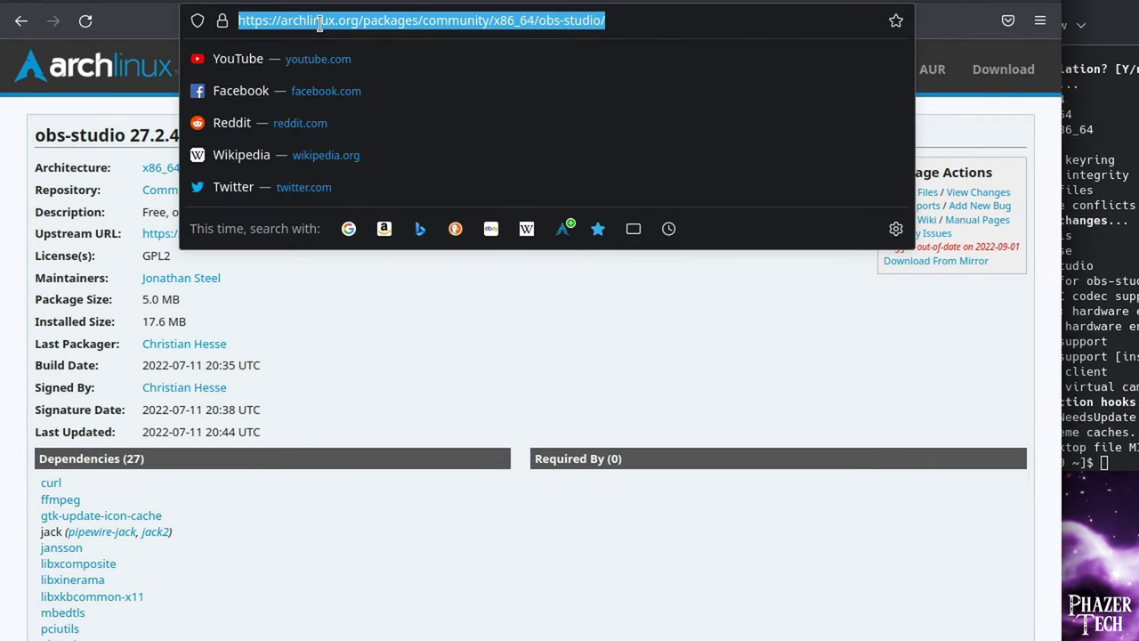
pyautogui.write('ar')
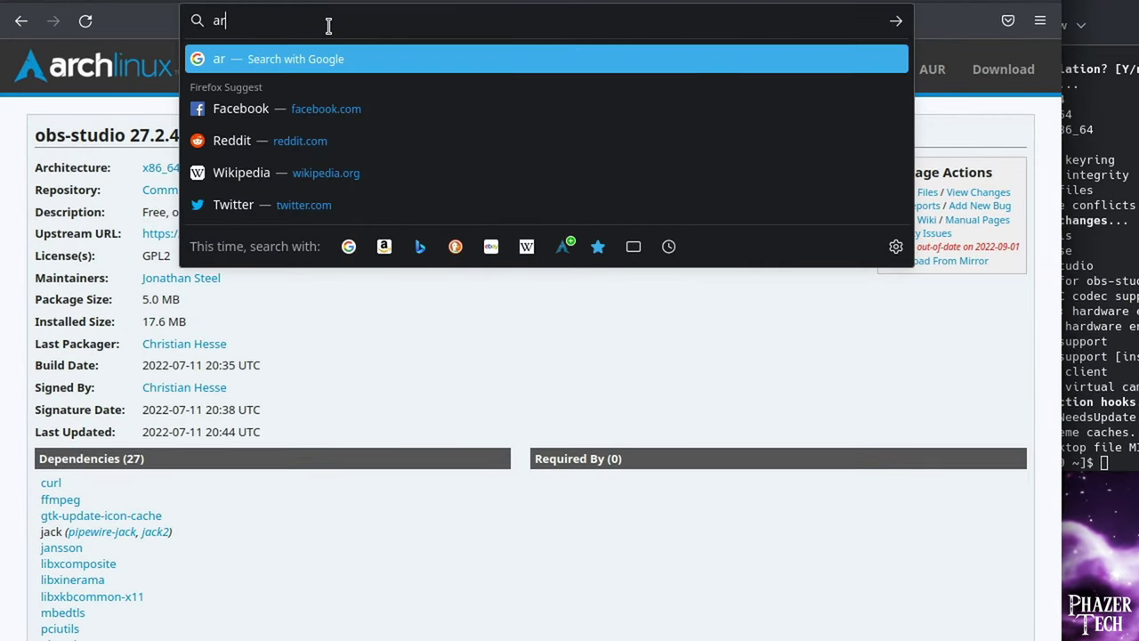
pyautogui.write('ch libre')
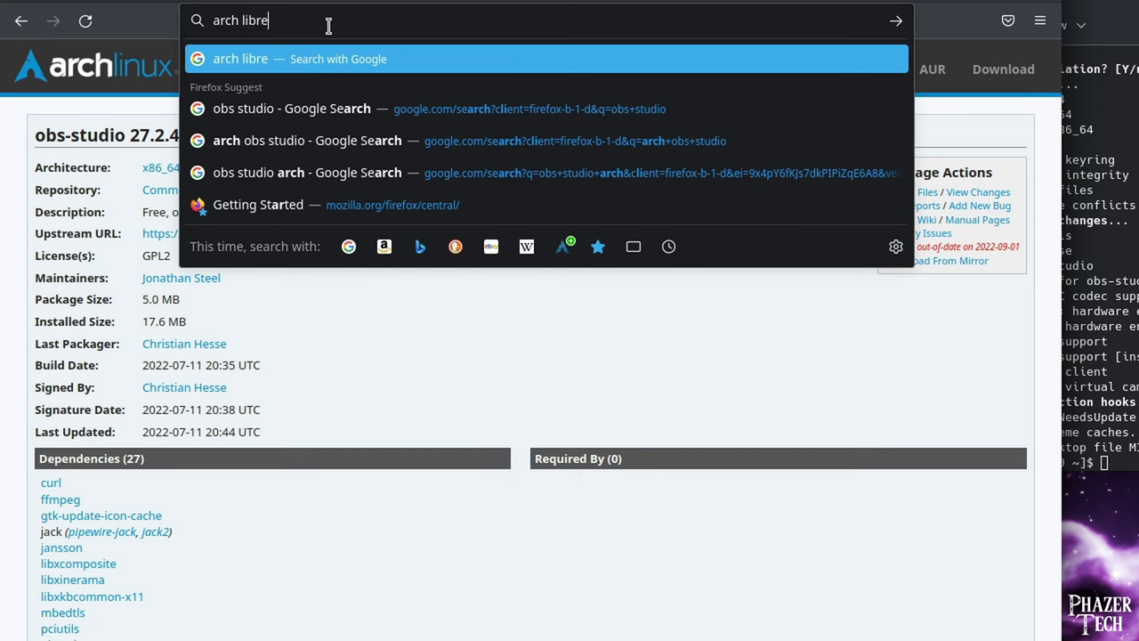
pyautogui.write('office')
pyautogui.press('Return')
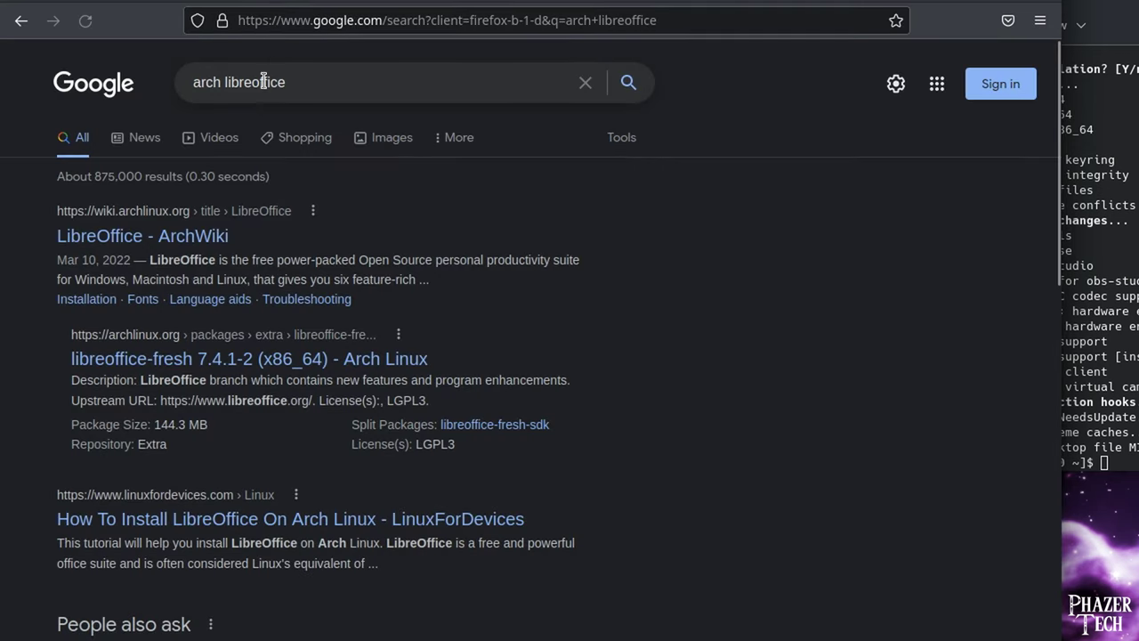
pyautogui.click(196, 240)
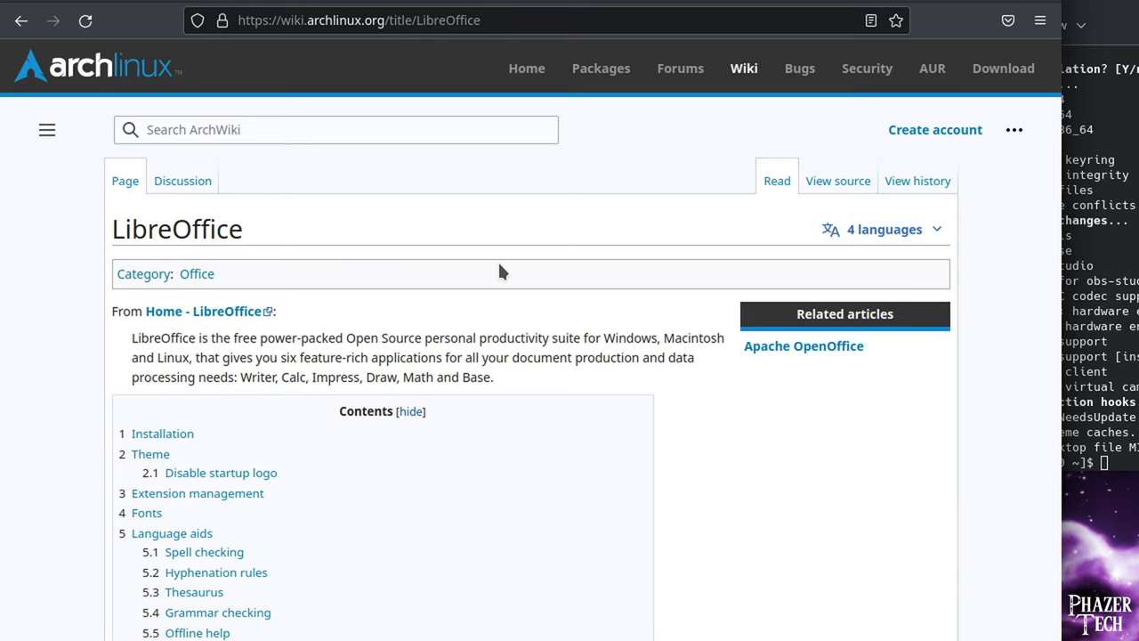
pyautogui.scroll(-2, 498, 271)
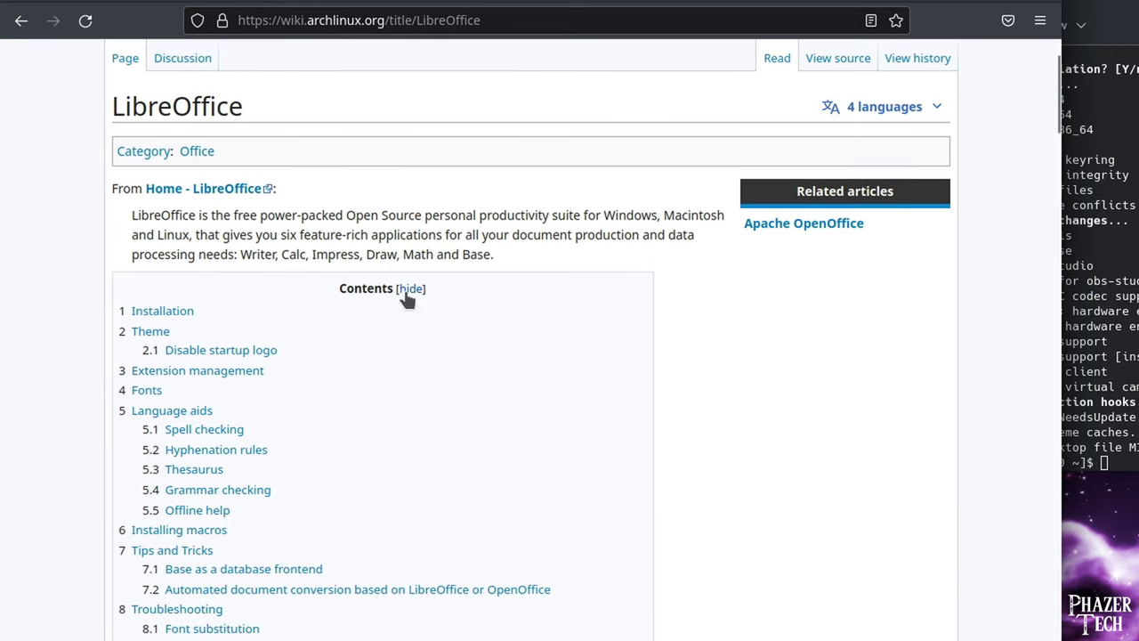
pyautogui.click(169, 317)
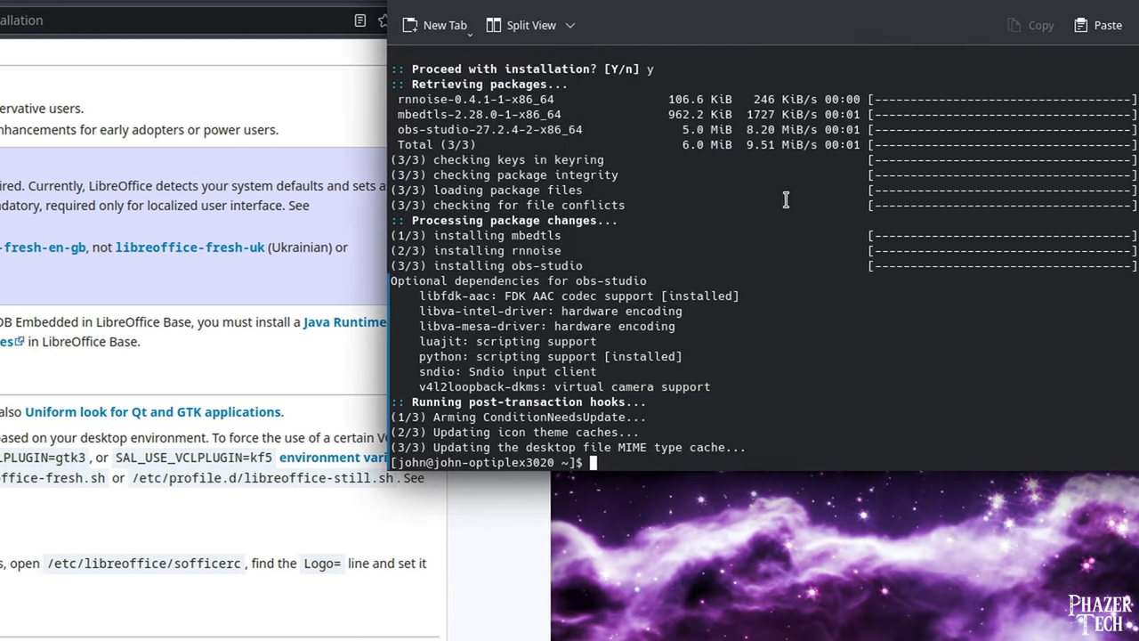
# Install libreoffice-fresh with 'yay -S libreoffice-fresh', confirming with y at the Proceed prompt.
pyautogui.write('yay -S lo')
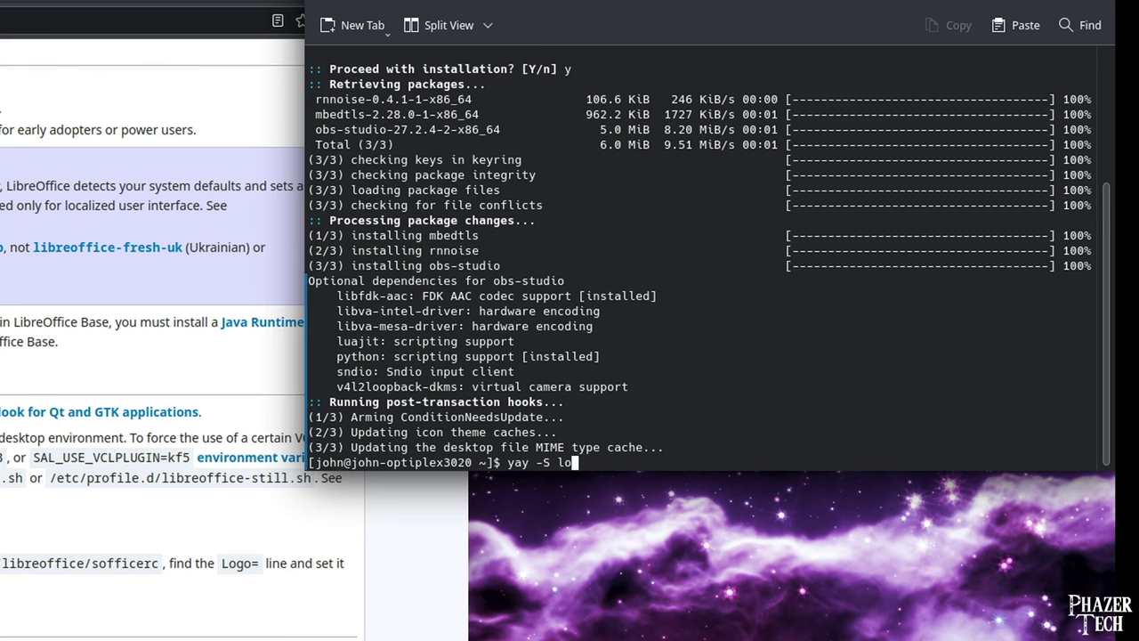
pyautogui.press('BackSpace')
pyautogui.write('ibreoffice-fresh')
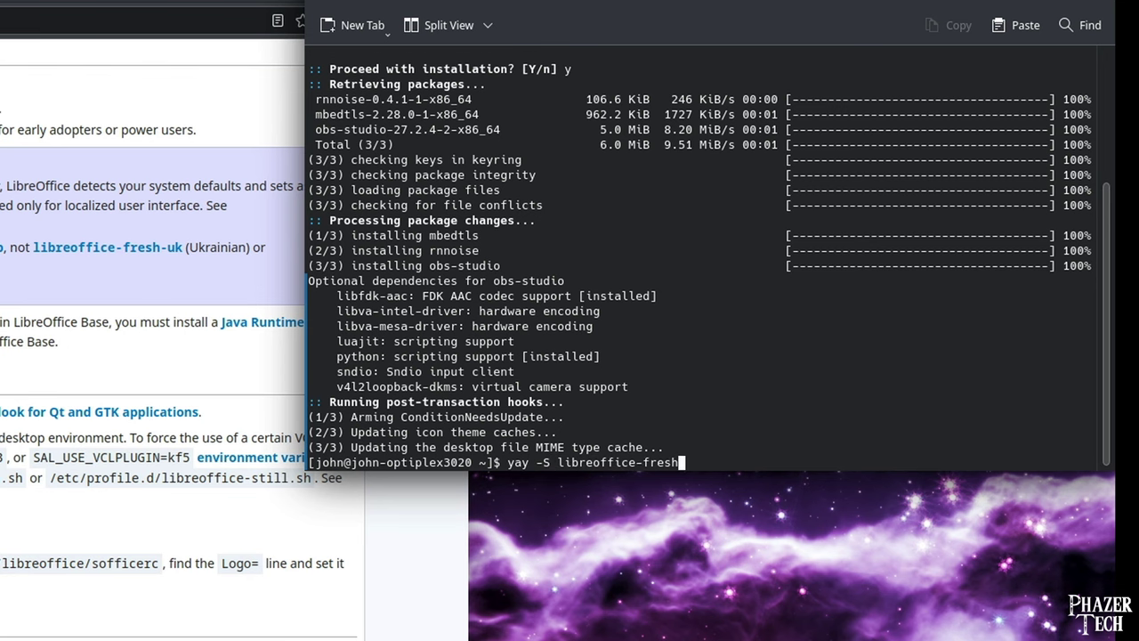
pyautogui.press('Return')
pyautogui.write('y')
pyautogui.press('Return')
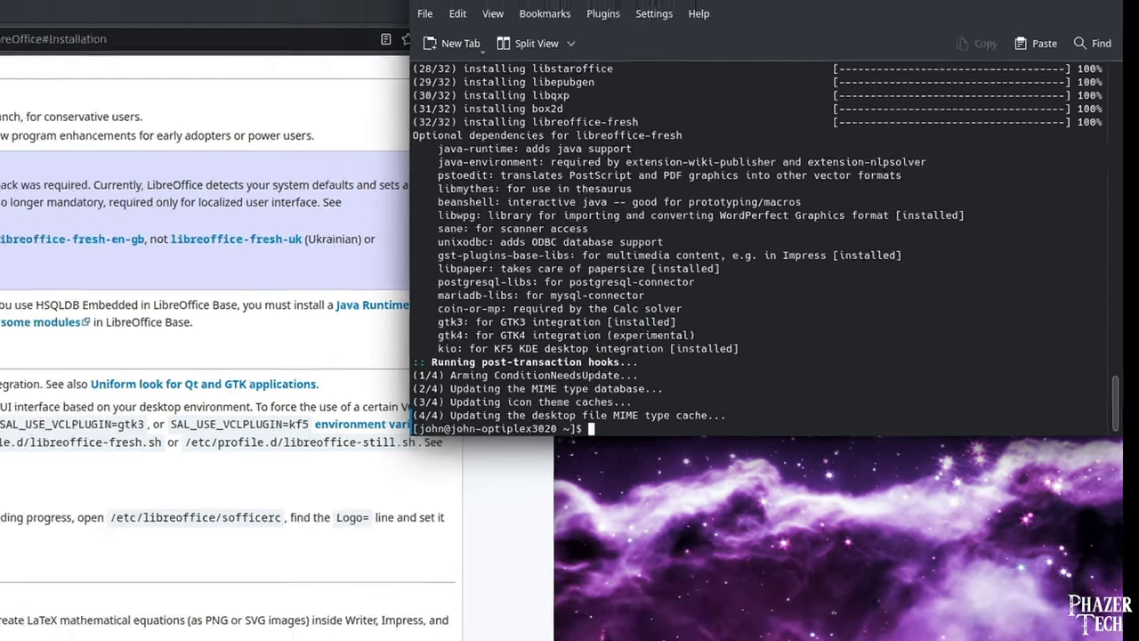
pyautogui.press('super')
pyautogui.write('libr')
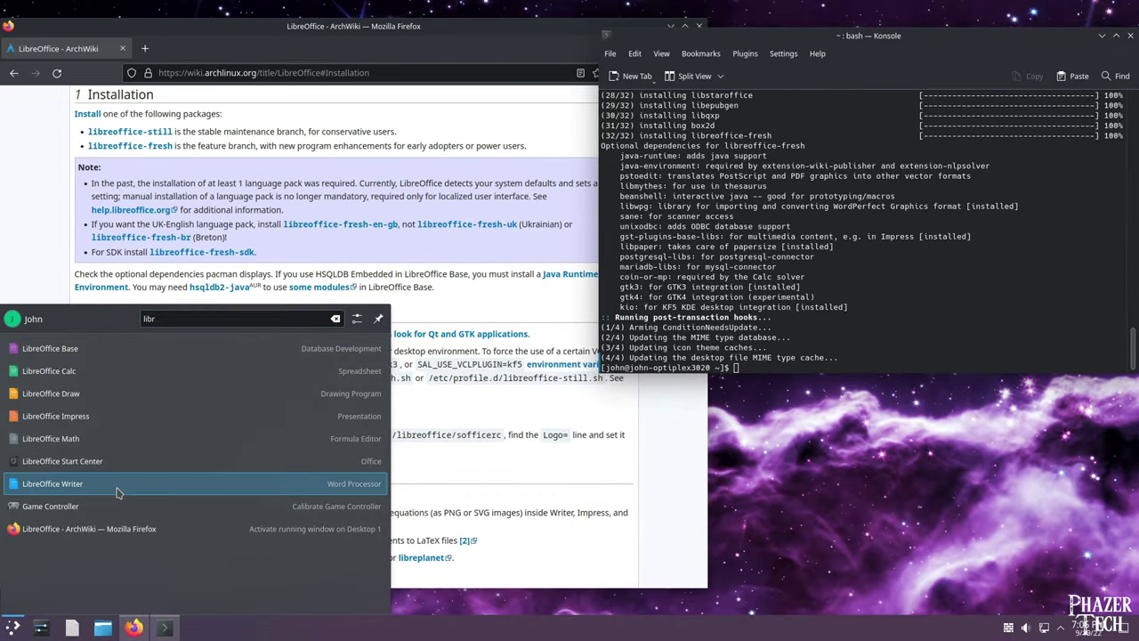
pyautogui.click(115, 485)
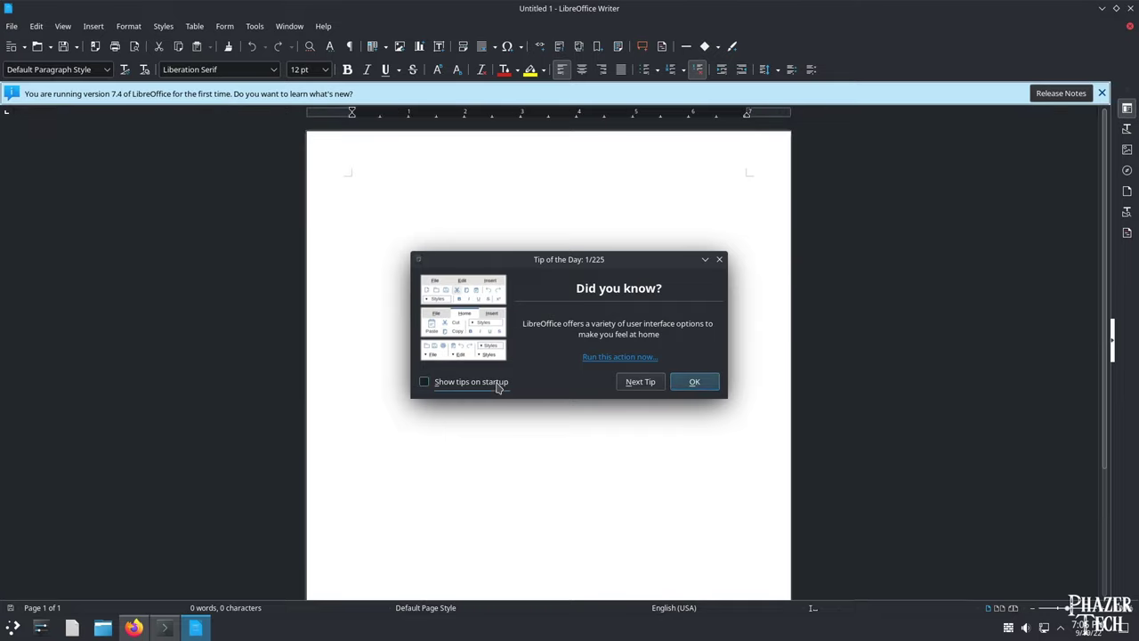
pyautogui.click(695, 381)
pyautogui.click(1102, 92)
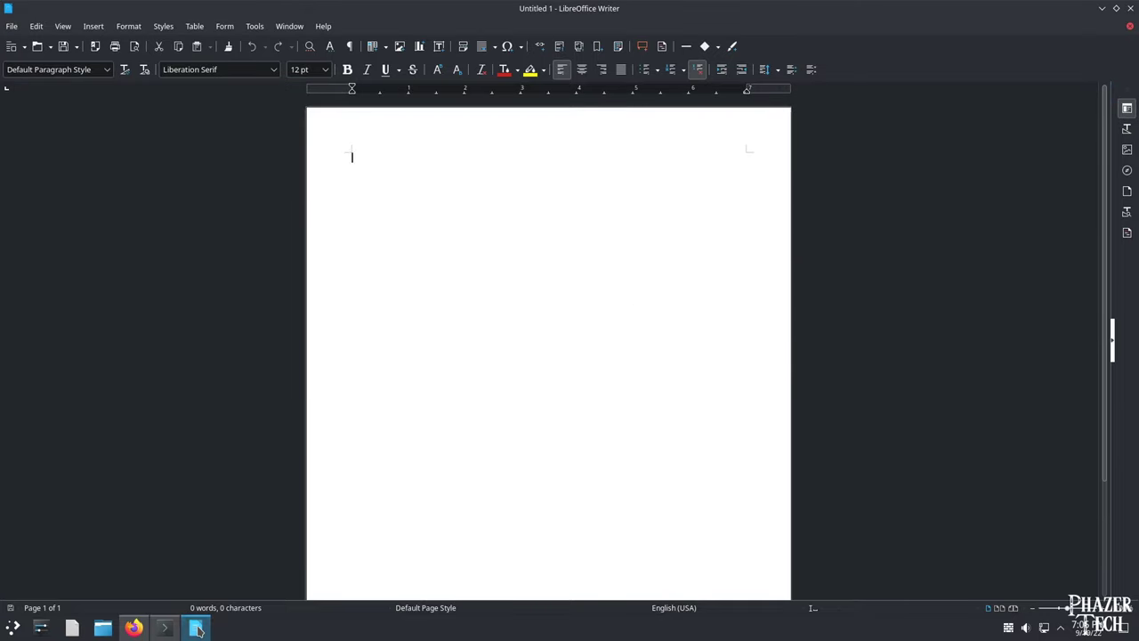
pyautogui.rightClick(198, 629)
pyautogui.click(204, 603)
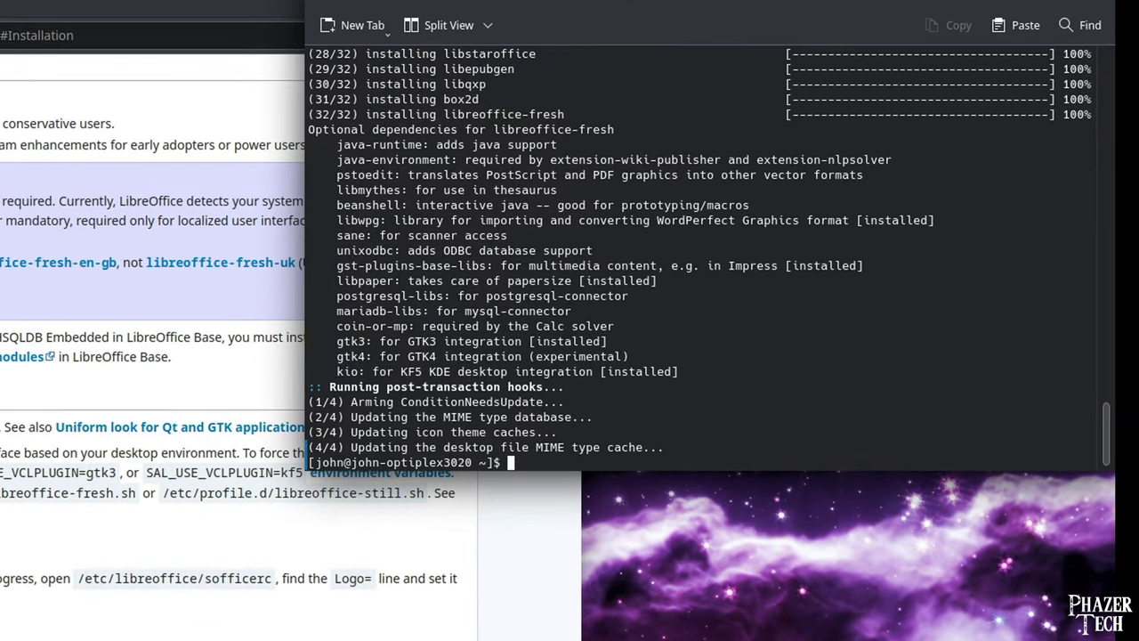
# Uninstall libreoffice-fresh with 'yay -R libreoffice-fresh', confirming the removal with y.
pyautogui.write('yay -R libreoffice-')
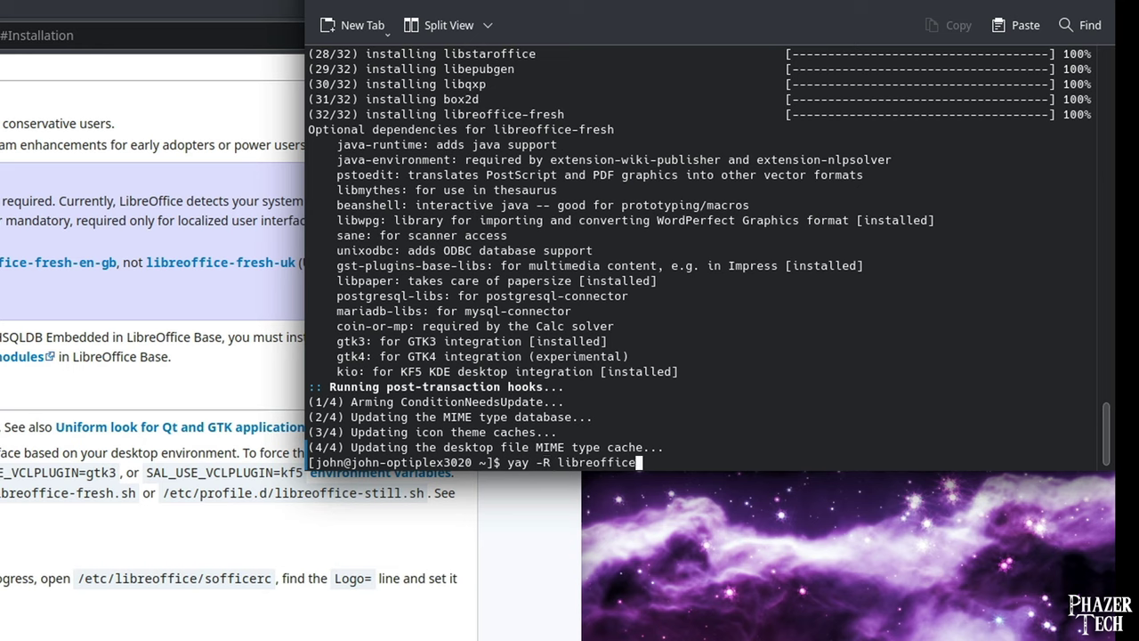
pyautogui.write('fresh')
pyautogui.press('Return')
pyautogui.write('y')
pyautogui.press('Return')
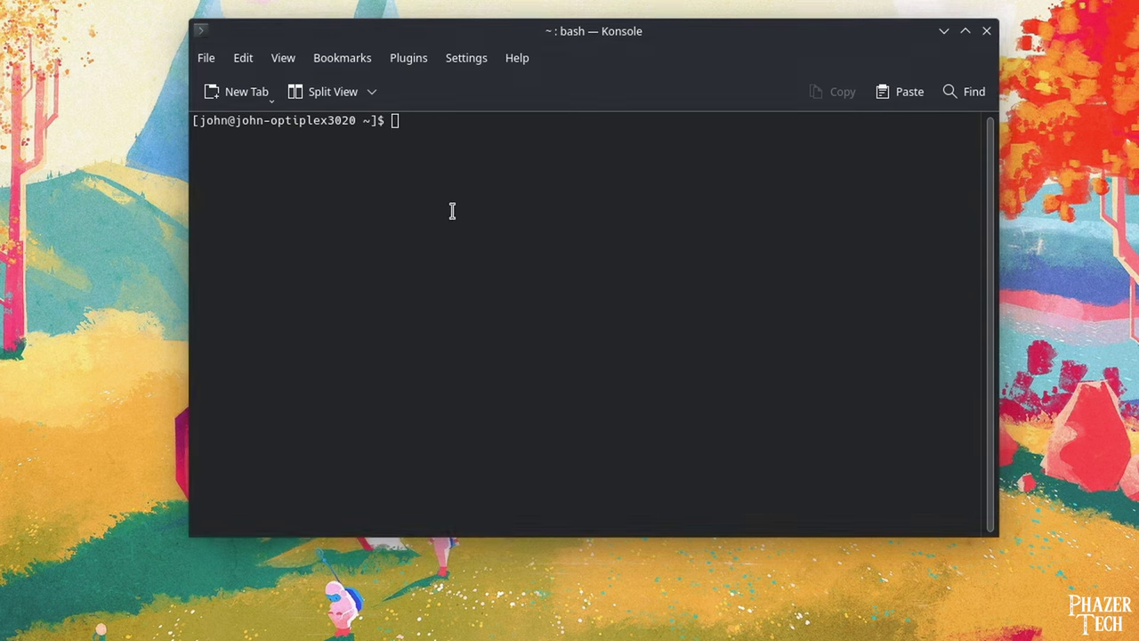
# Start a full system upgrade by running plain 'yay' and entering the sudo password.
pyautogui.click(633, 181)
pyautogui.write('yay')
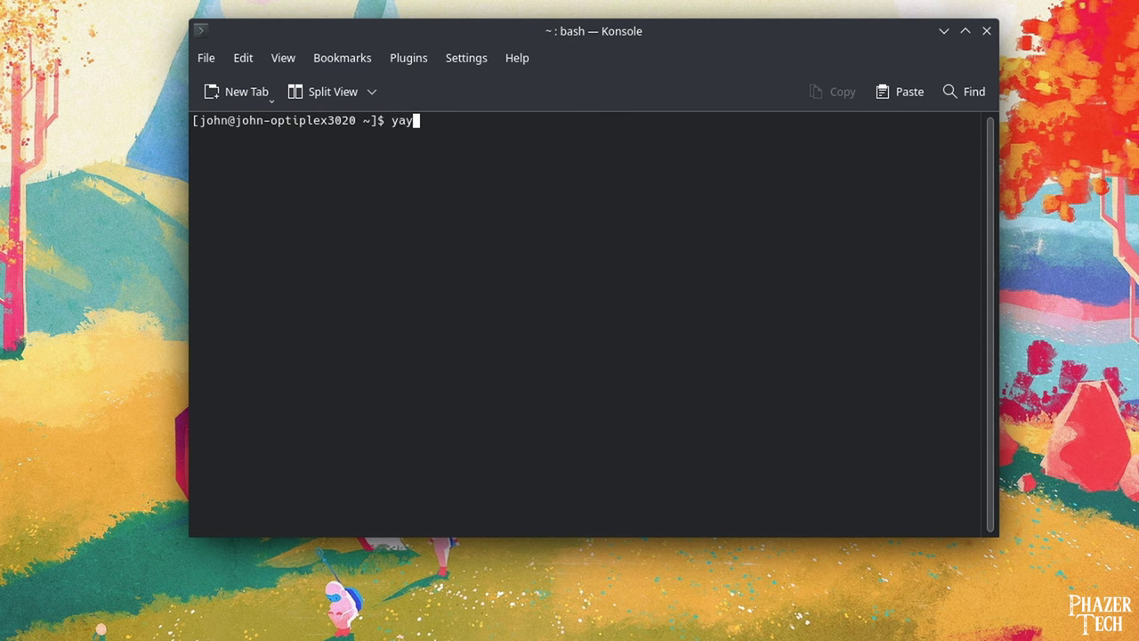
pyautogui.press('Return')
pyautogui.press('Return')
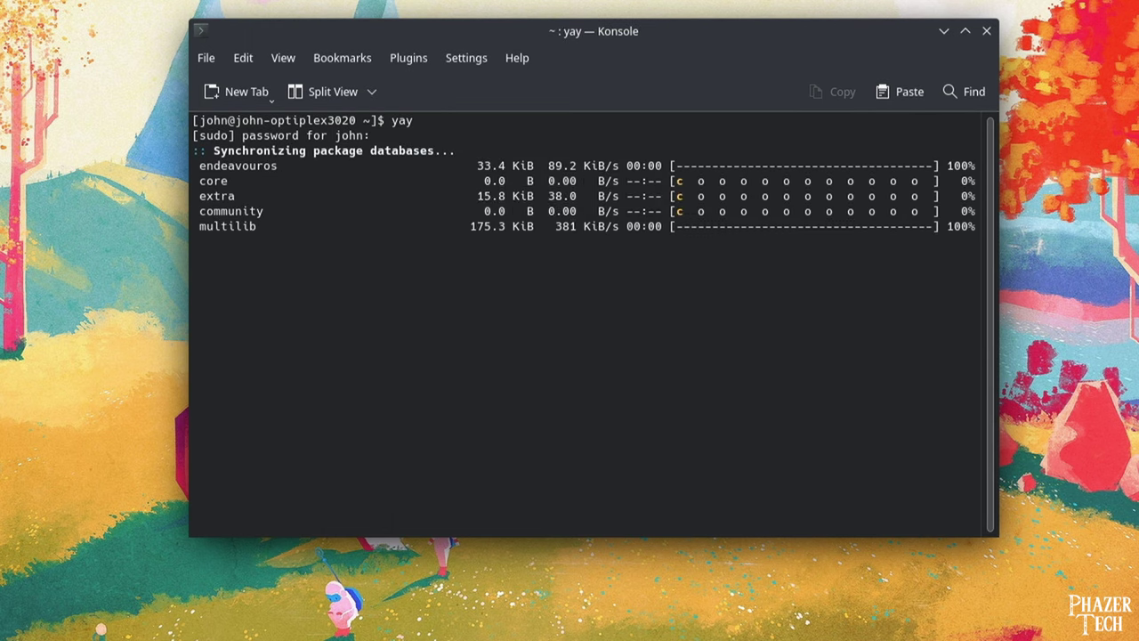
pyautogui.press('Return')
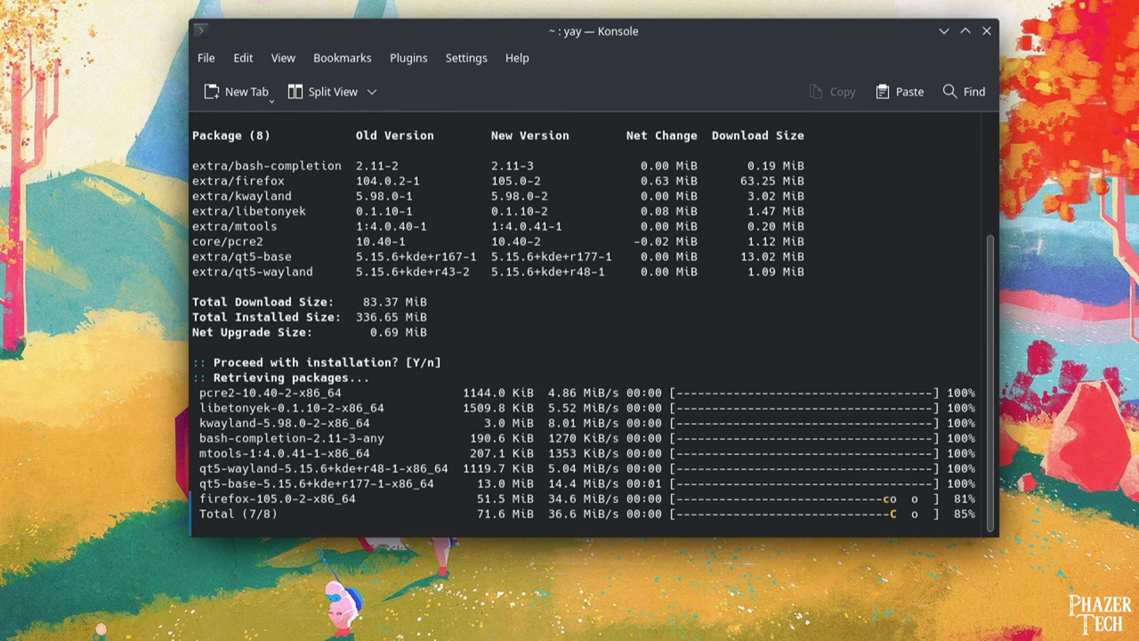